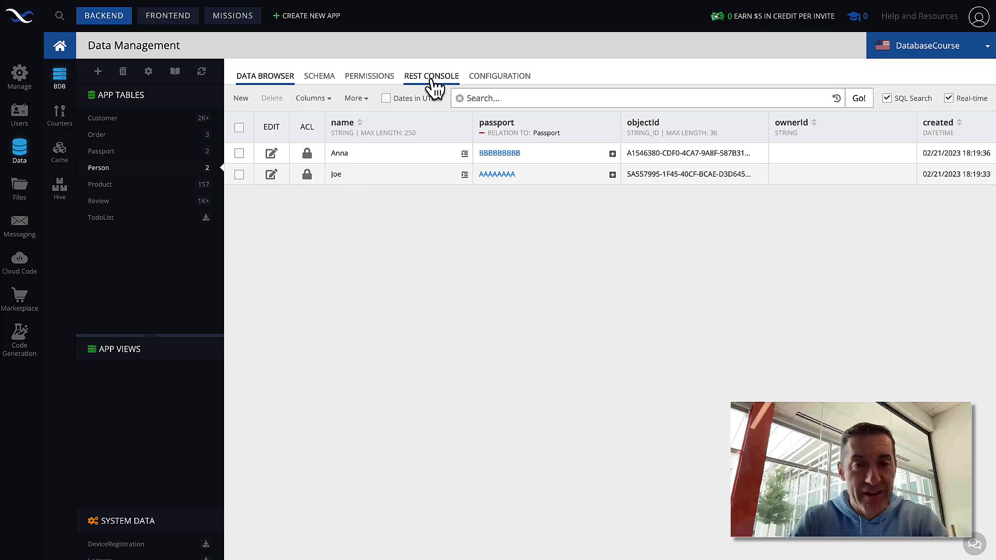
Step: Run a GET on Person with where name = 'Joe', loading the passport relation
click(430, 78)
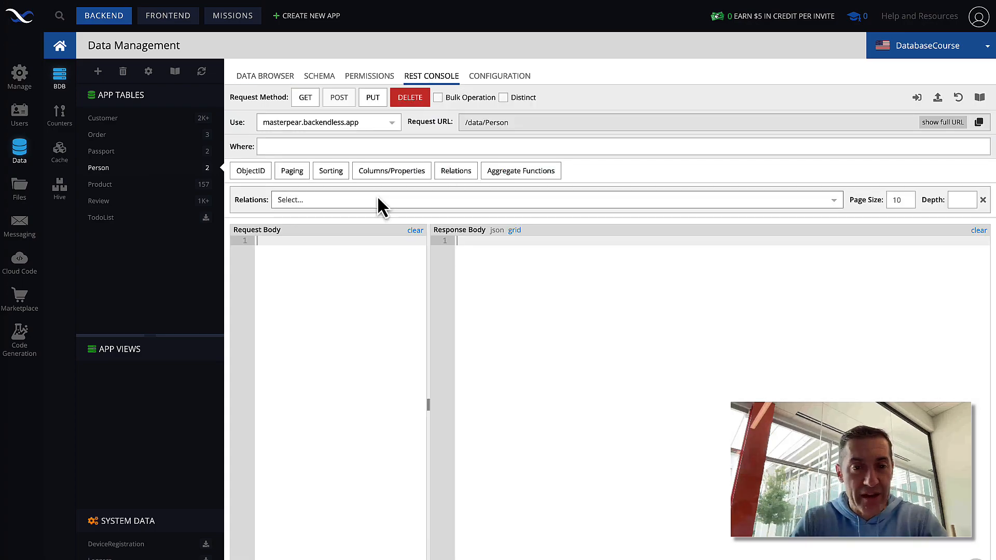
click(302, 147)
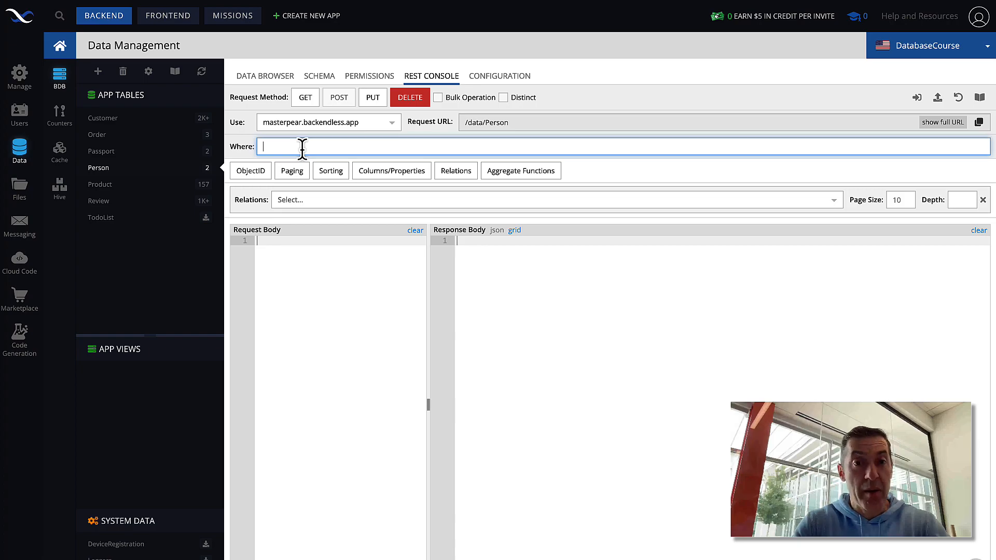
text(name = )
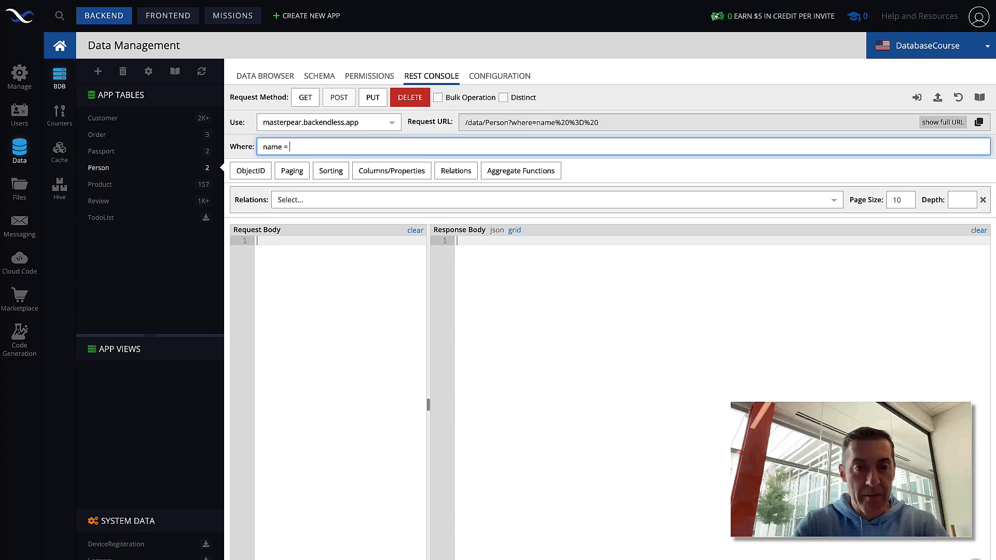
text('Joe')
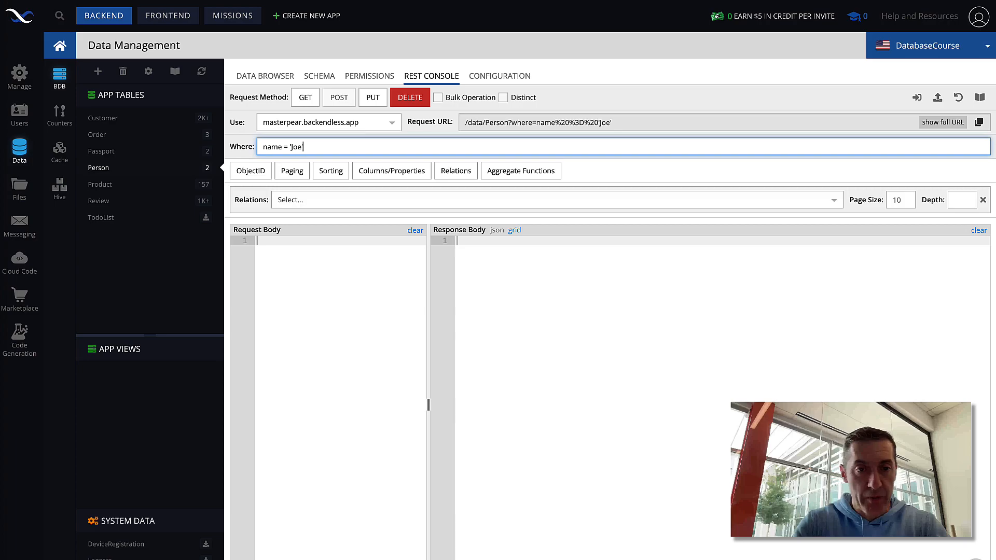
click(308, 201)
click(318, 219)
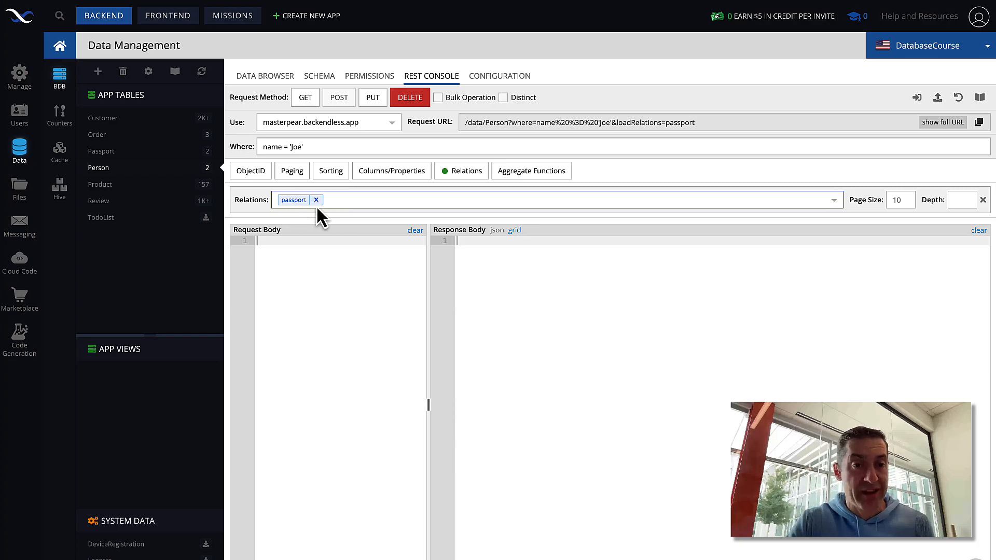
click(426, 203)
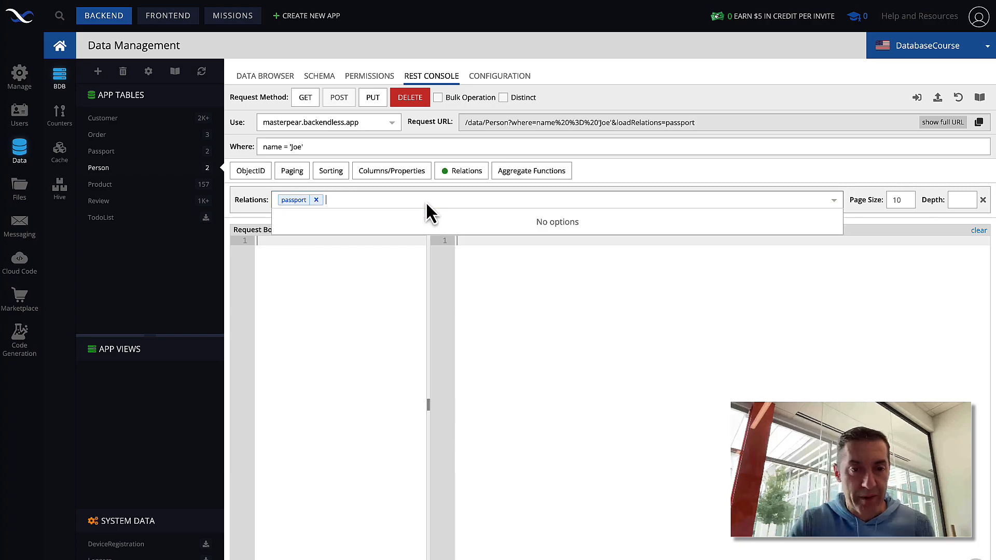
click(365, 201)
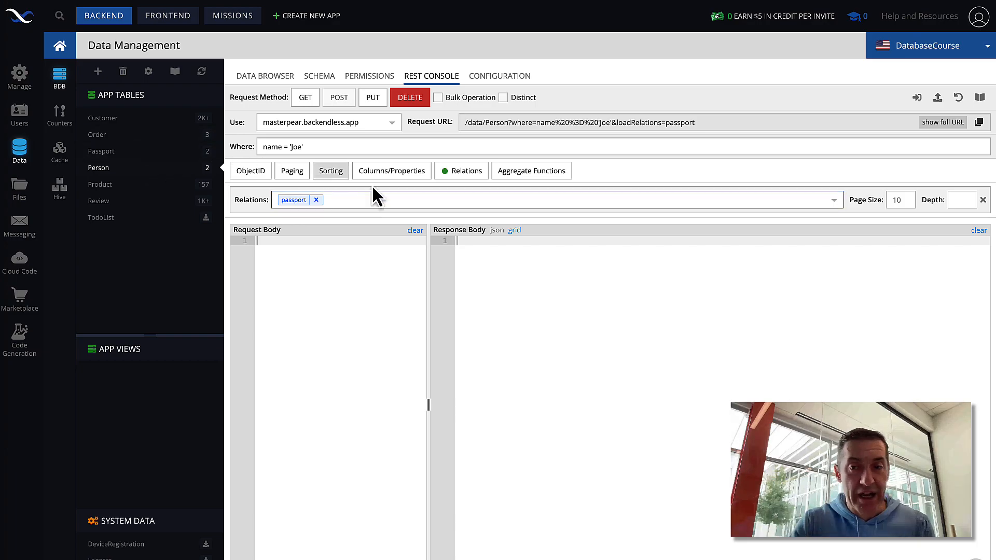
click(305, 99)
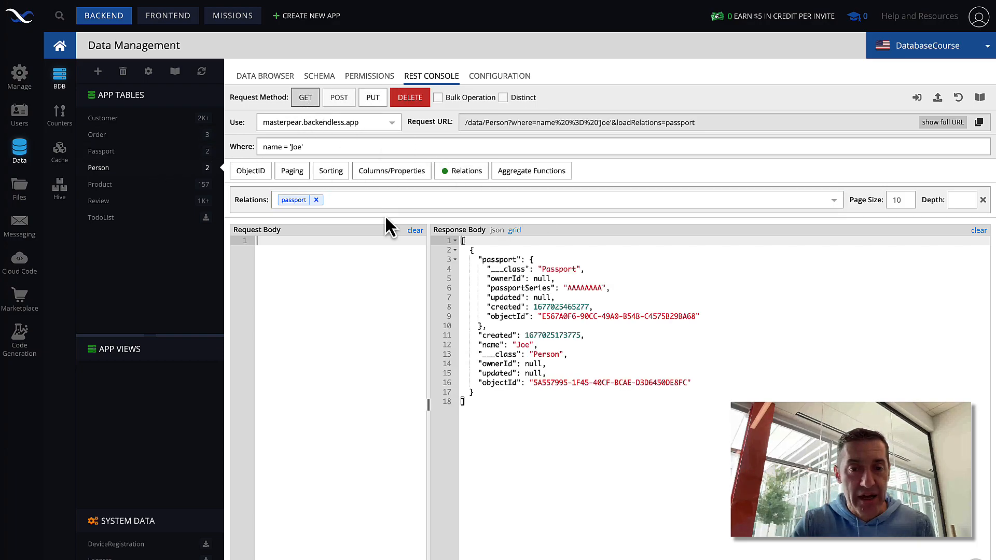
click(485, 404)
drag(485, 403, 456, 225)
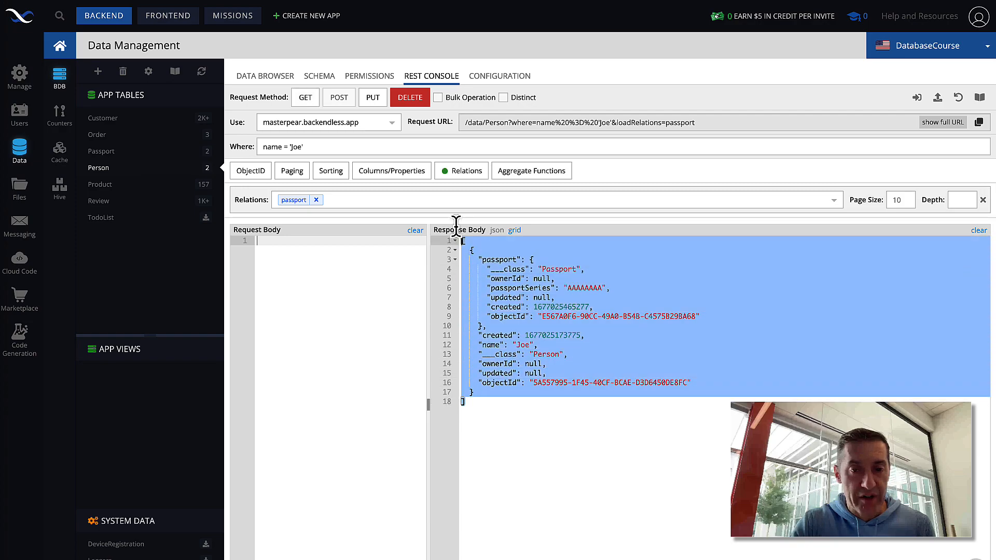
click(596, 405)
click(547, 343)
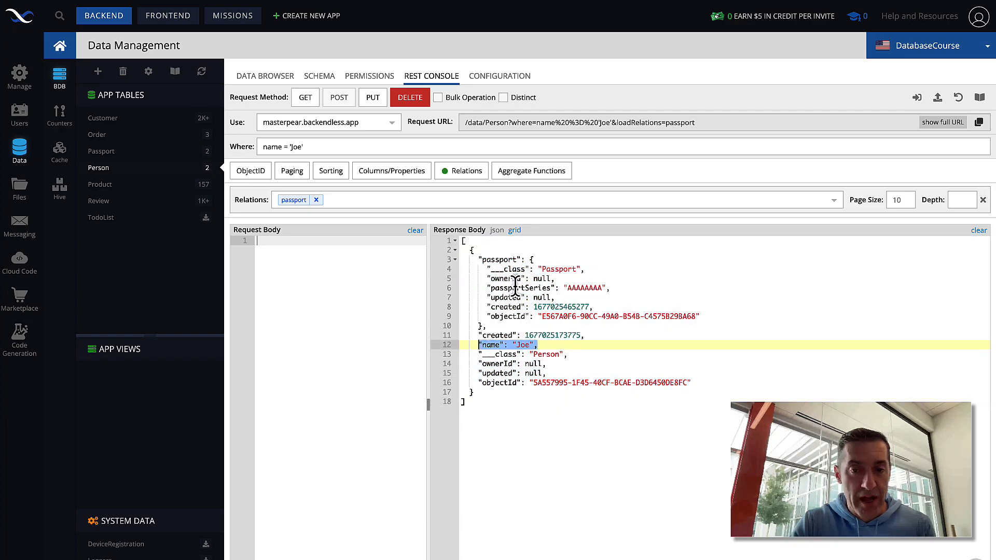
click(482, 325)
drag(482, 325, 459, 257)
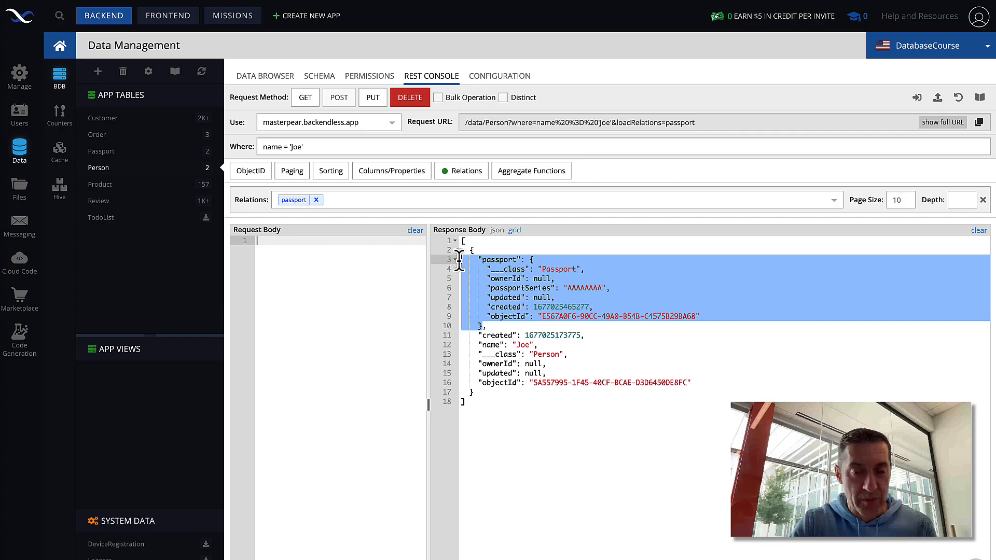
click(495, 325)
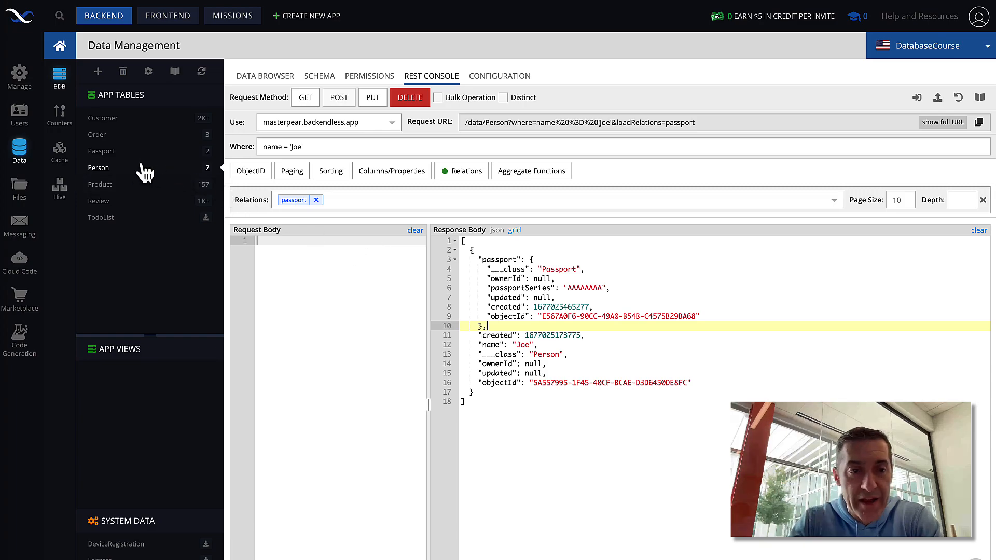
click(104, 151)
Step: Show the Passport table's records and scroll across their columns
click(265, 78)
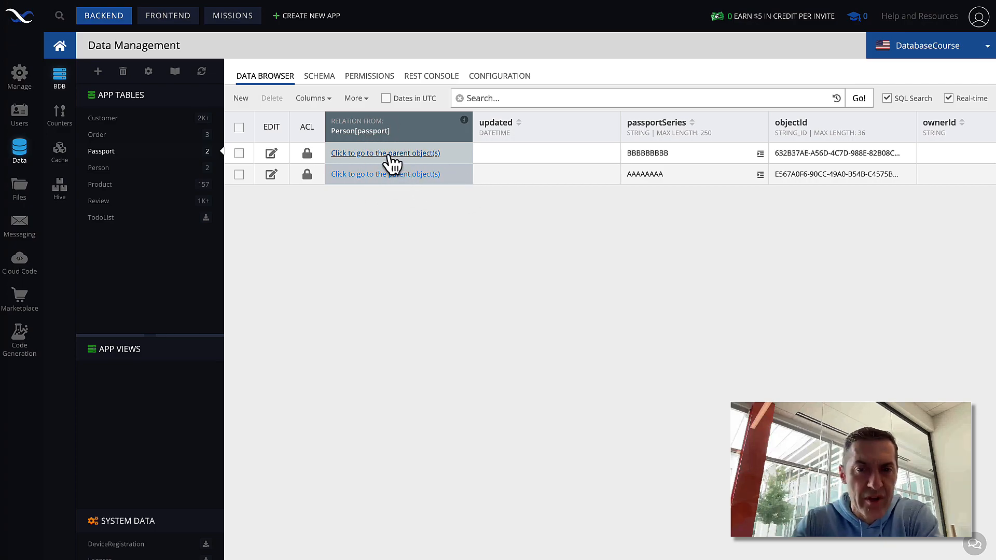
scroll(513, 197, right, 5)
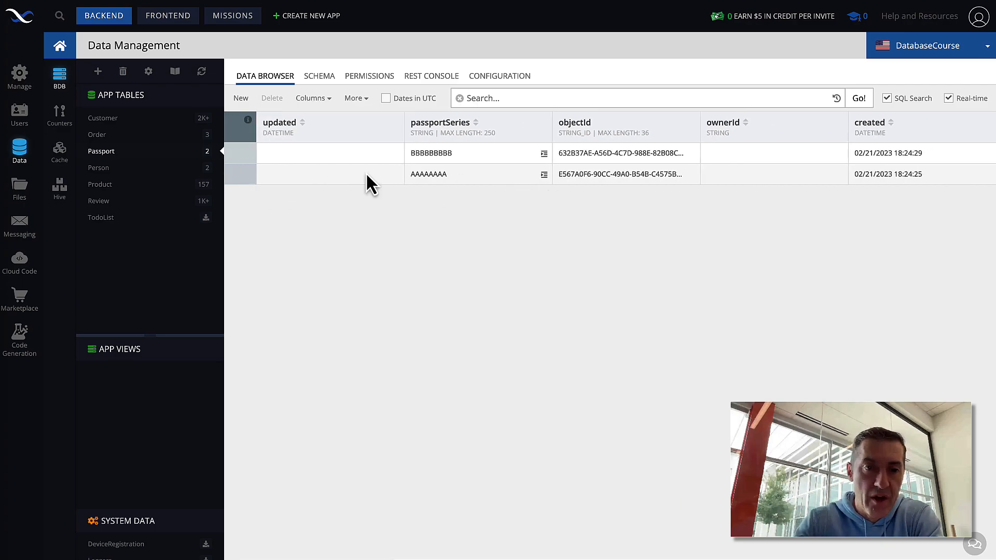
scroll(232, 169, left, 5)
right_click(422, 201)
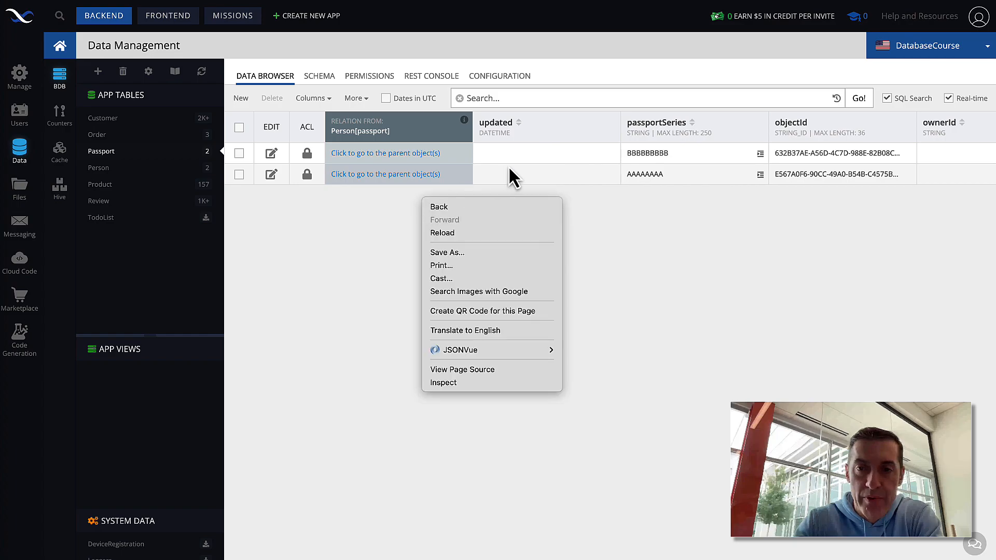
click(609, 314)
scroll(562, 179, right, 5)
scroll(562, 178, left, 5)
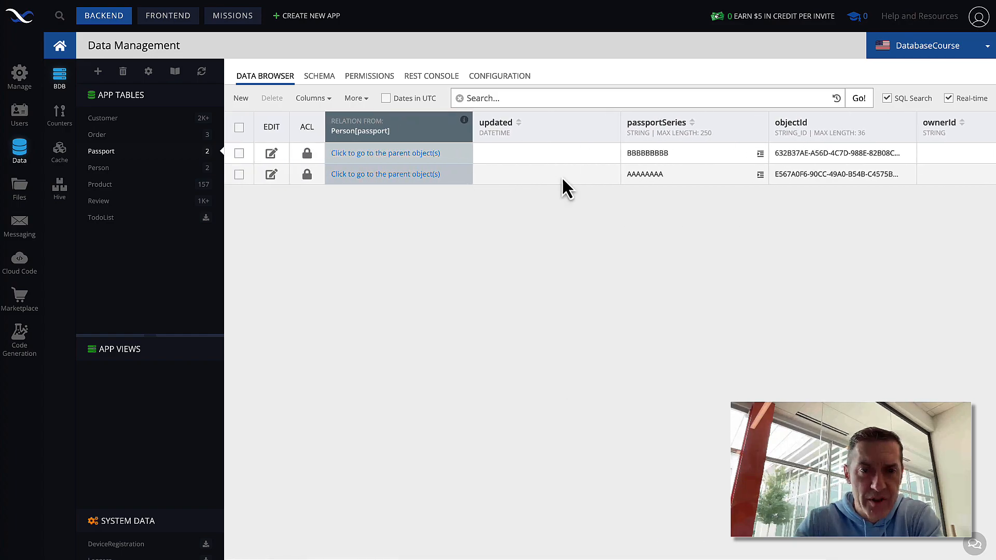
Step: Move the Person[passport] column to the end of the grid, then back to first
click(323, 99)
drag(375, 120, 369, 211)
click(443, 236)
scroll(431, 244, right, 5)
scroll(861, 231, left, 5)
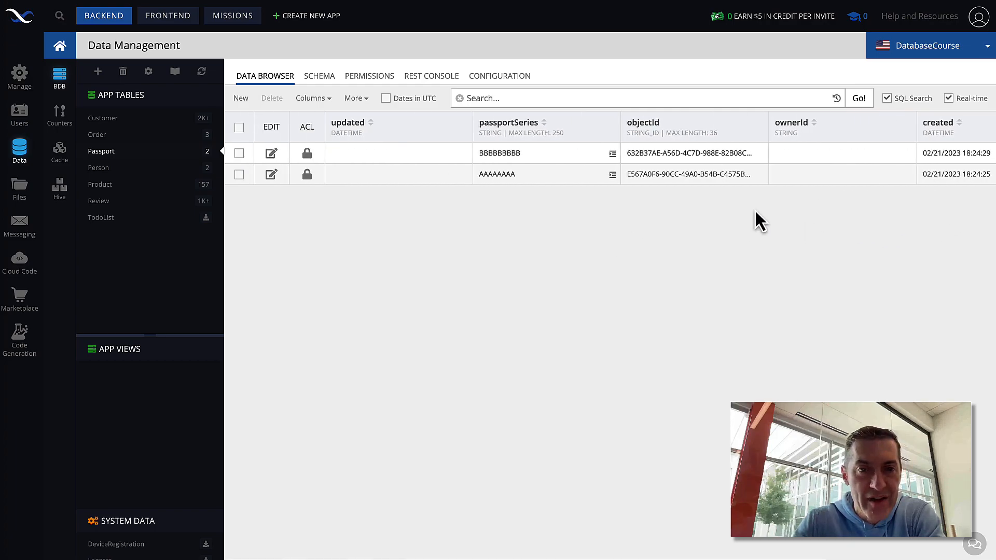
click(326, 99)
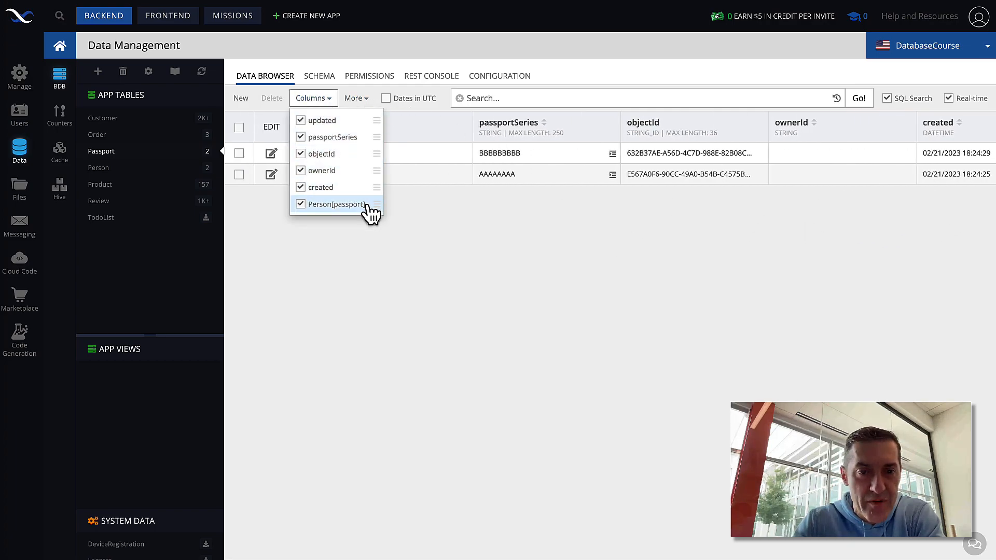
drag(374, 204, 368, 117)
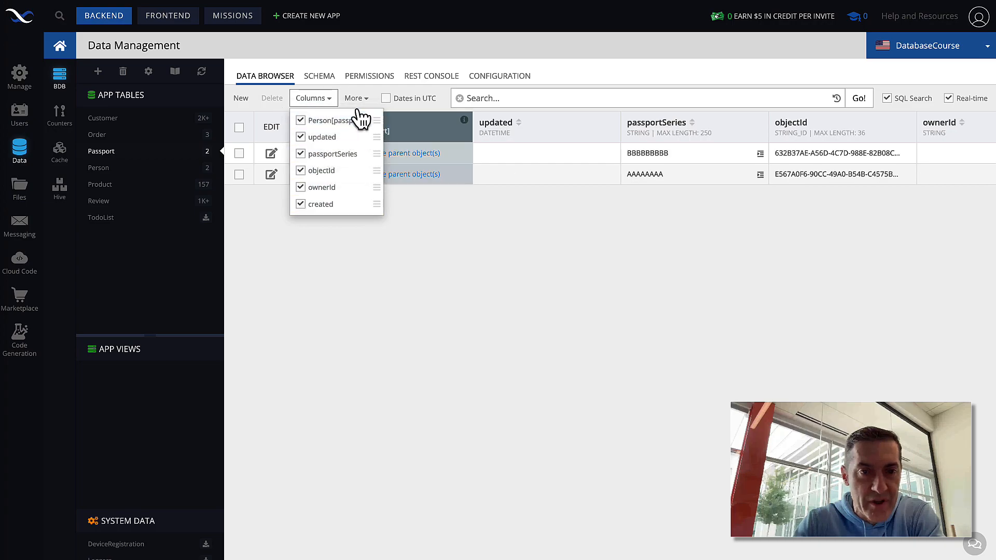
click(419, 248)
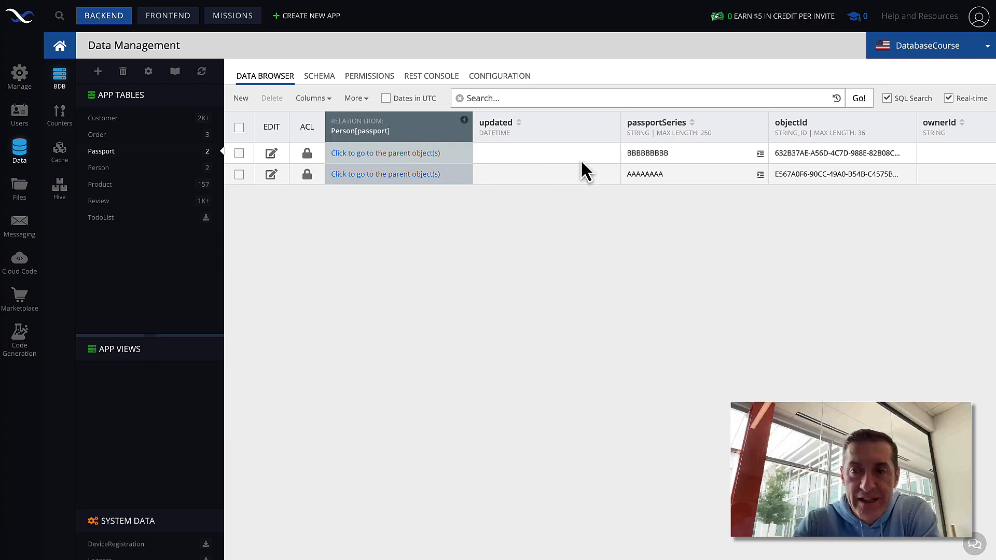
scroll(612, 162, right, 5)
scroll(612, 162, left, 5)
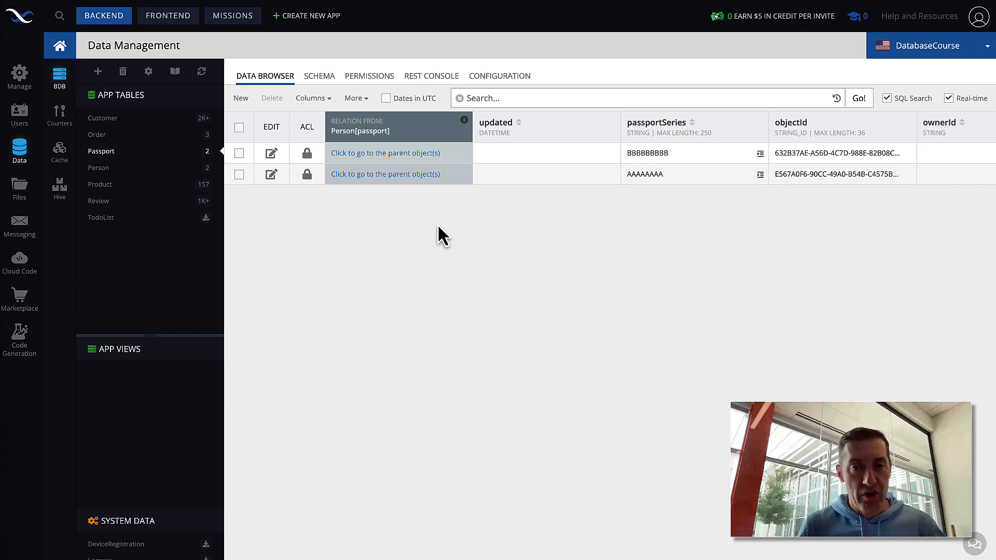
click(435, 79)
Step: Enter the where condition Person[passport].name = 'Joe', fixing the closing quote
click(328, 147)
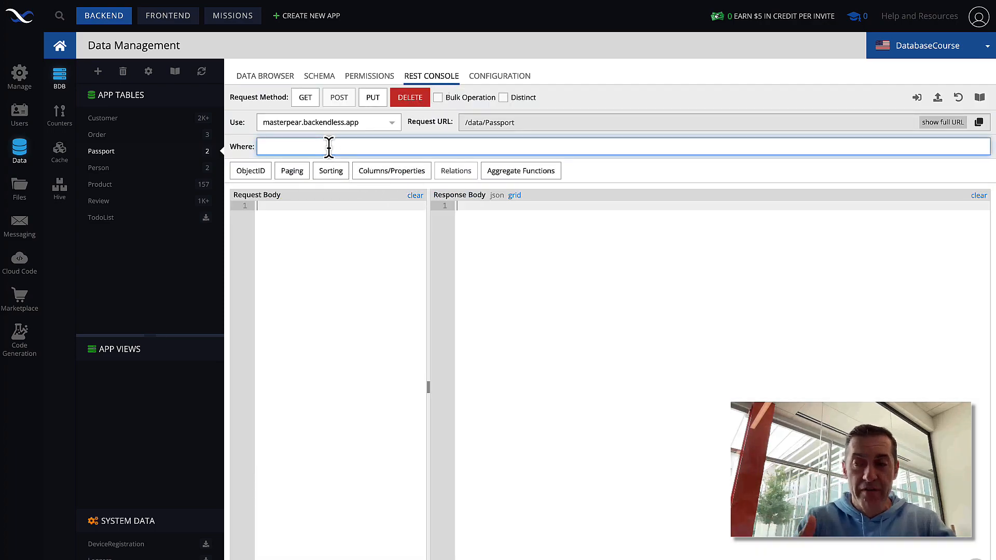
text(Person[passport])
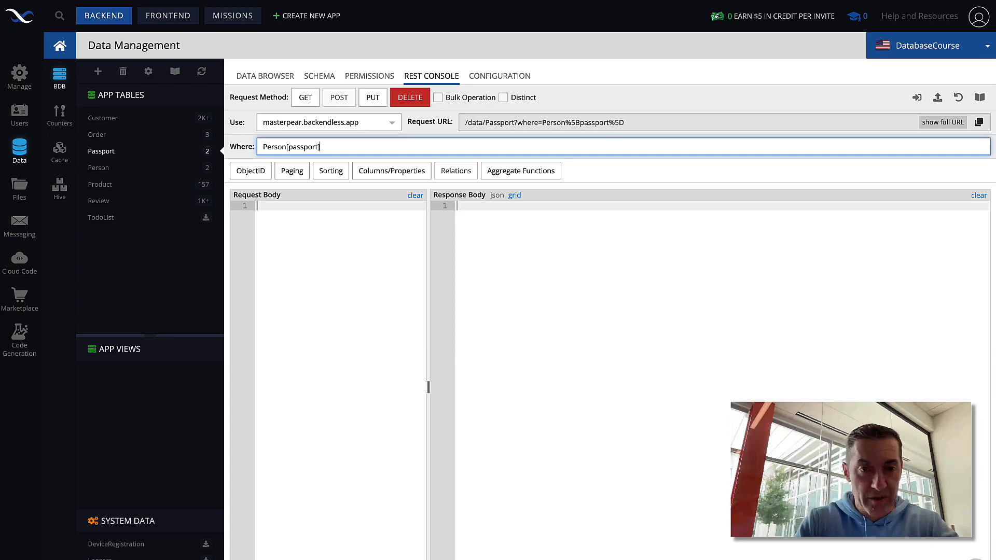
key(ctrl+shift+Left)
key(ctrl+shift+Left)
key(ctrl+shift+Left)
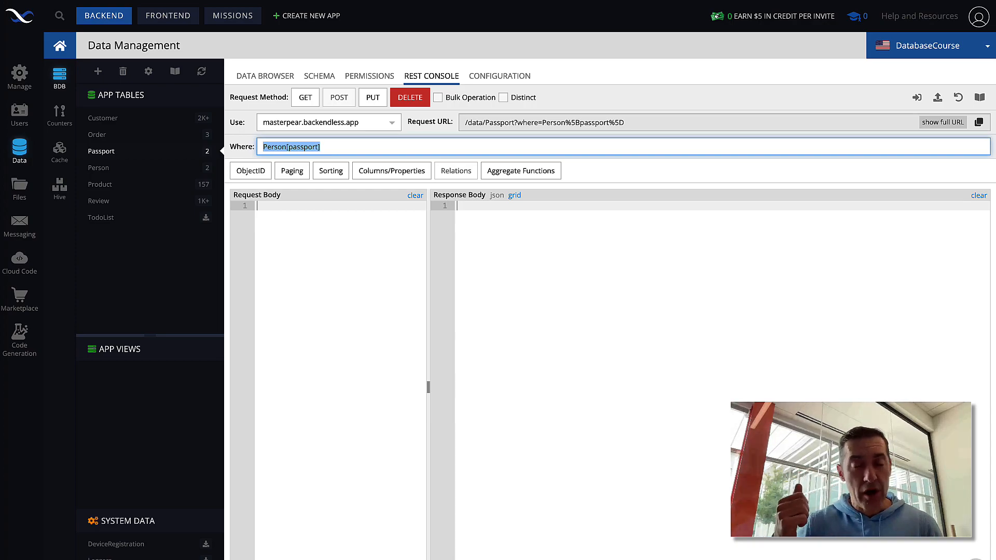
key(Right)
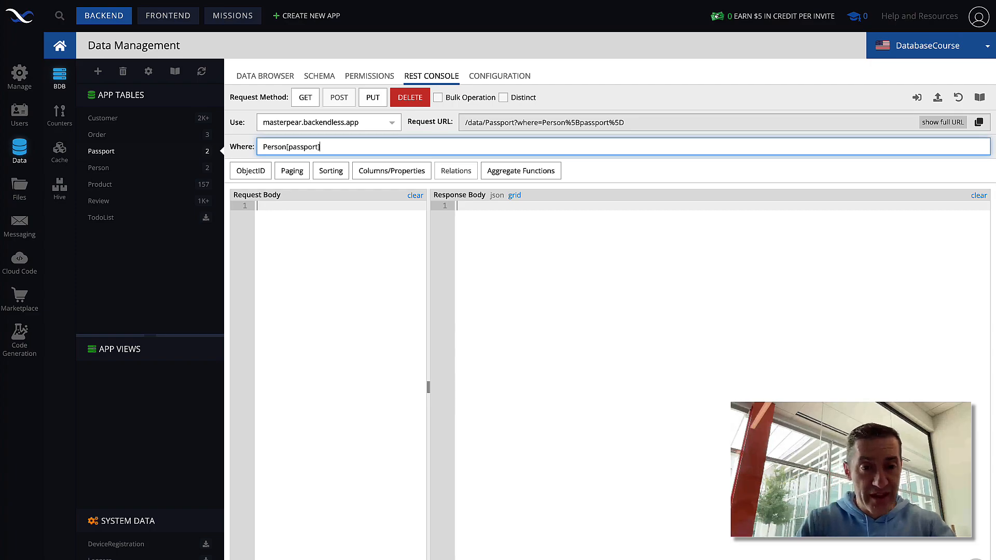
text(.name )
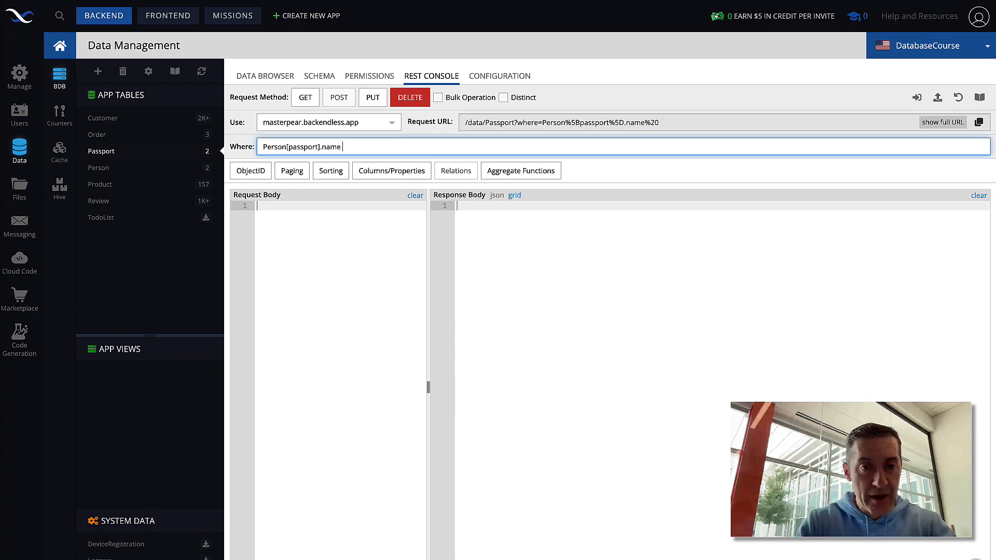
text(= 'Joe)
text(])
key(BackSpace)
text(')
Step: Run the GET and review the single returned passport, AAAAAAAA
key(Left)
key(Left)
key(Left)
key(Left)
key(Left)
key(Left)
double_click(340, 147)
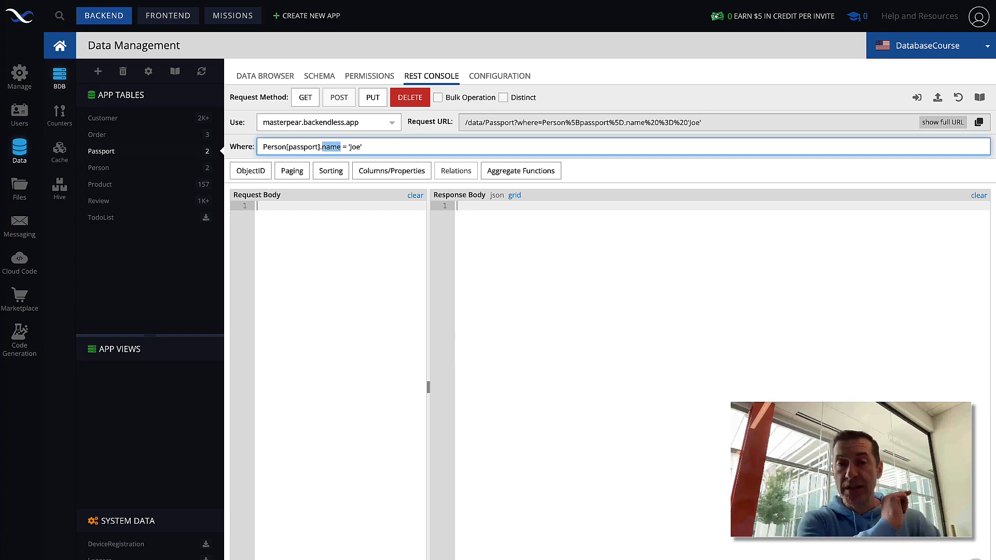
key(Right)
key(Right)
key(Right)
key(Right)
key(Right)
key(Right)
key(Right)
key(Right)
key(Right)
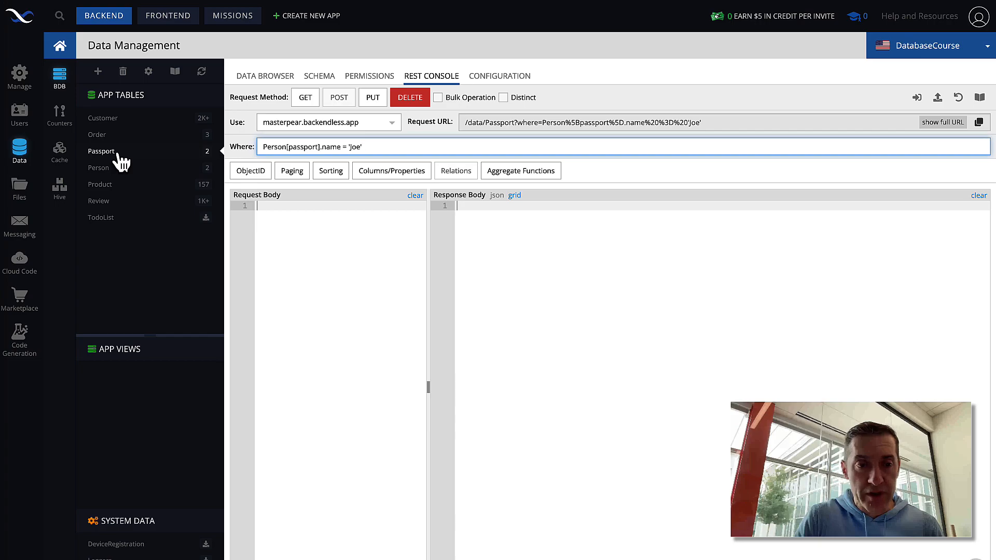
key(Home)
drag(263, 147, 374, 150)
click(374, 150)
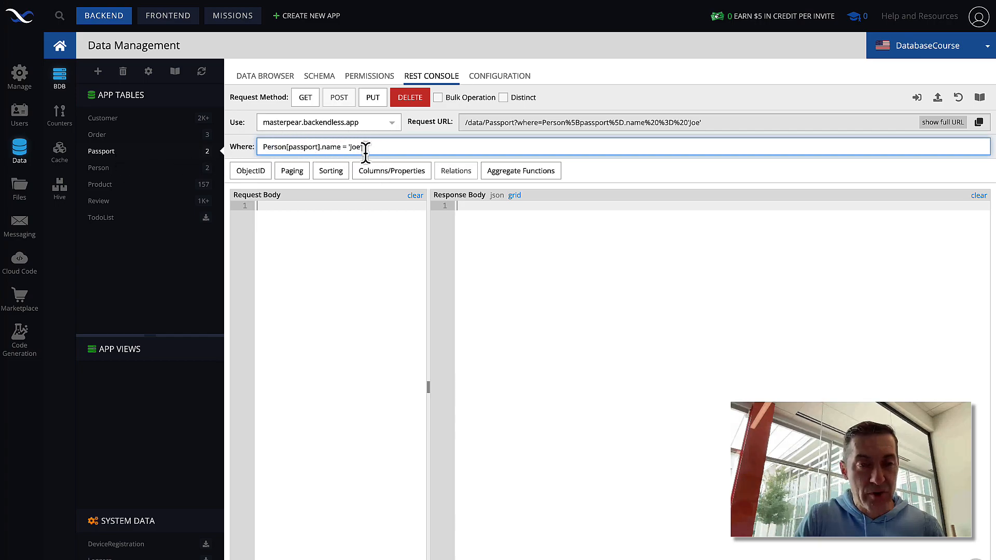
click(306, 98)
drag(465, 290, 449, 207)
click(499, 305)
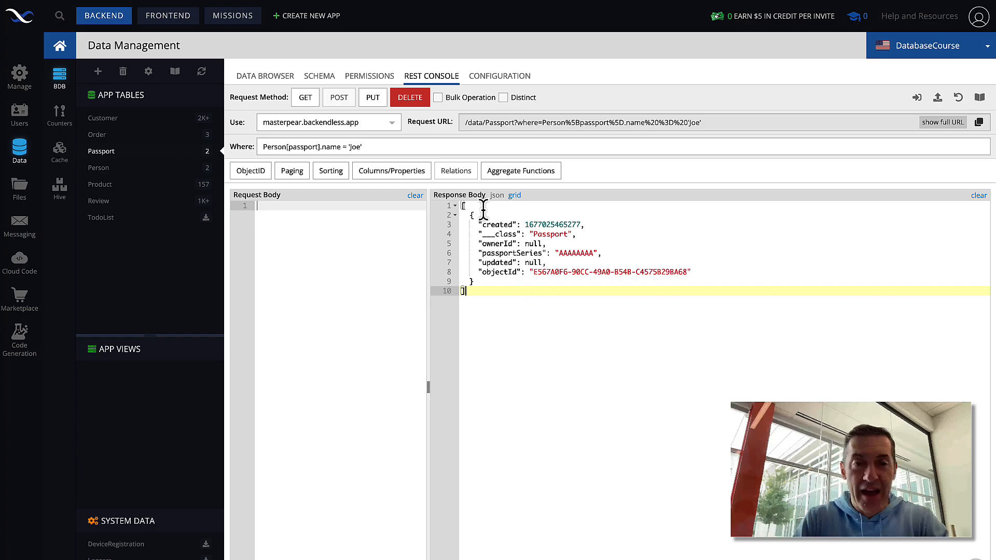
click(422, 147)
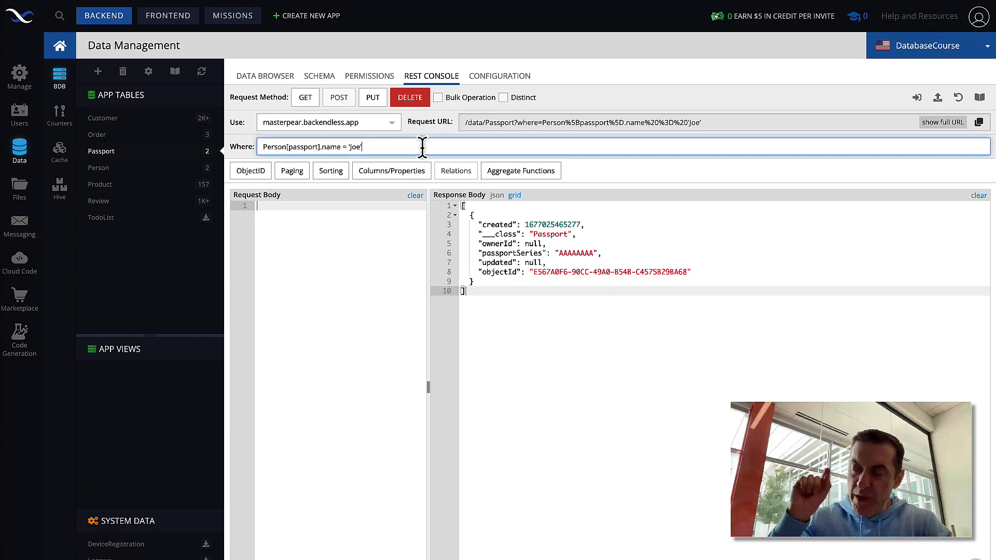
drag(423, 147, 322, 147)
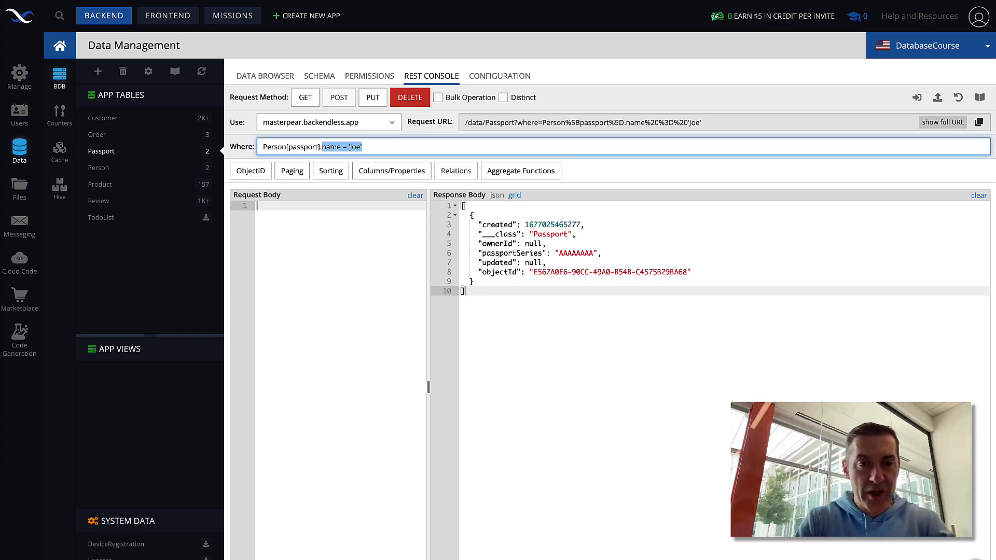
text(objec)
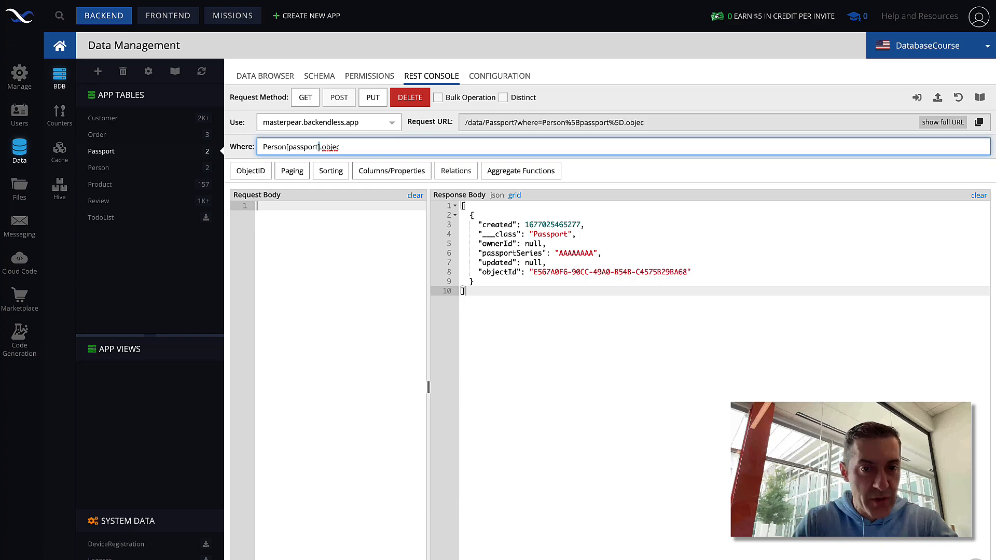
Step: Filter on Person[passport].objectId is not null and run GET, returning passports AAAAAAAA and BBBBBBBBB
text(Id is notnu)
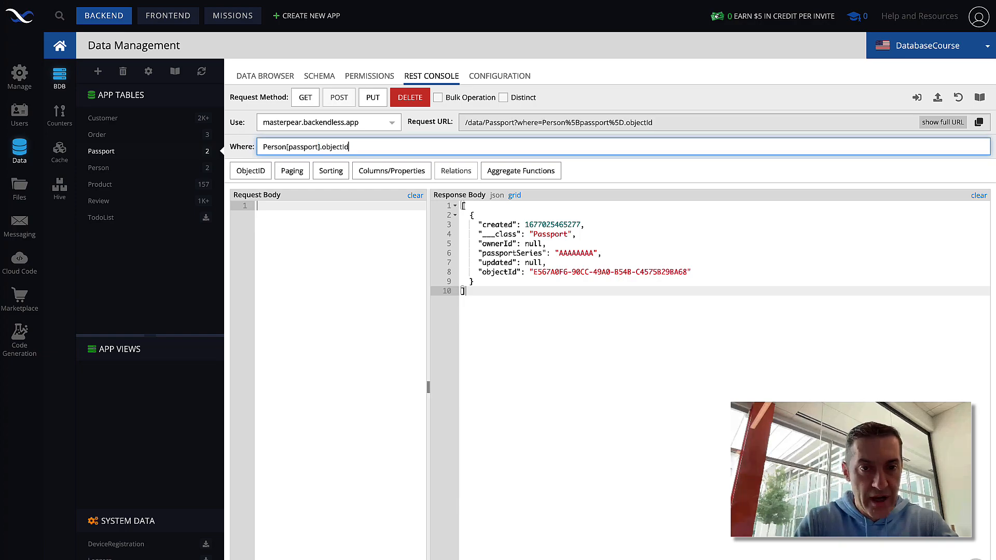
key(BackSpace)
key(BackSpace)
text(null)
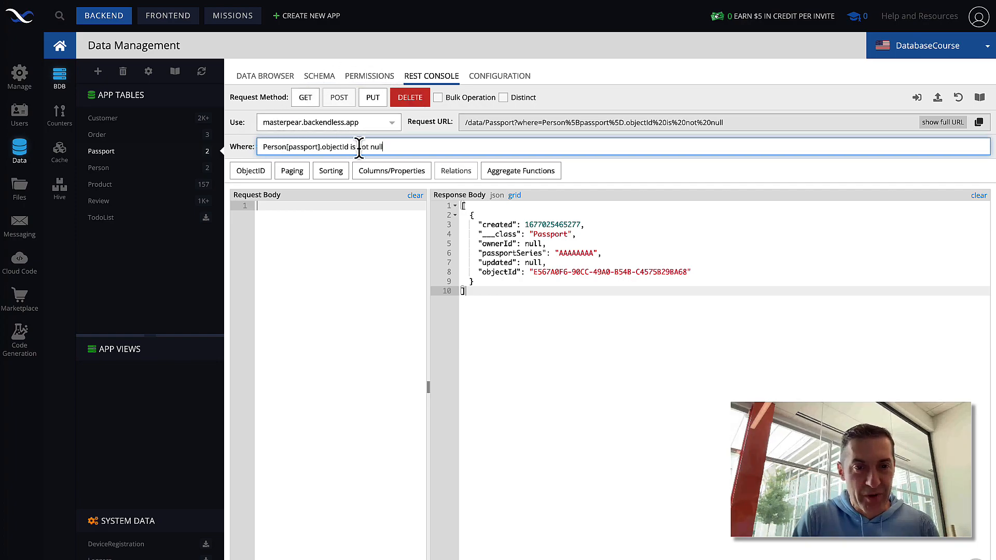
click(311, 106)
drag(465, 367, 457, 215)
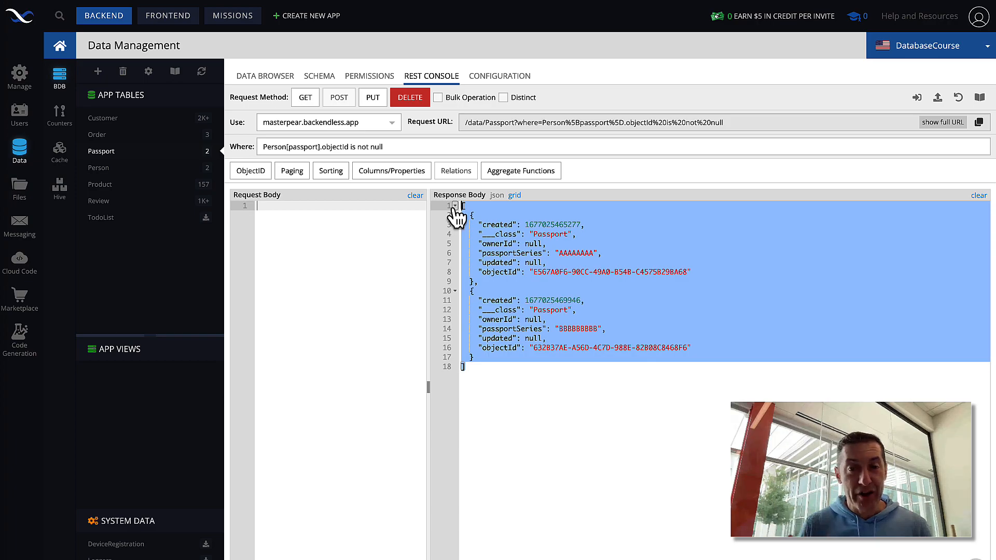
click(656, 384)
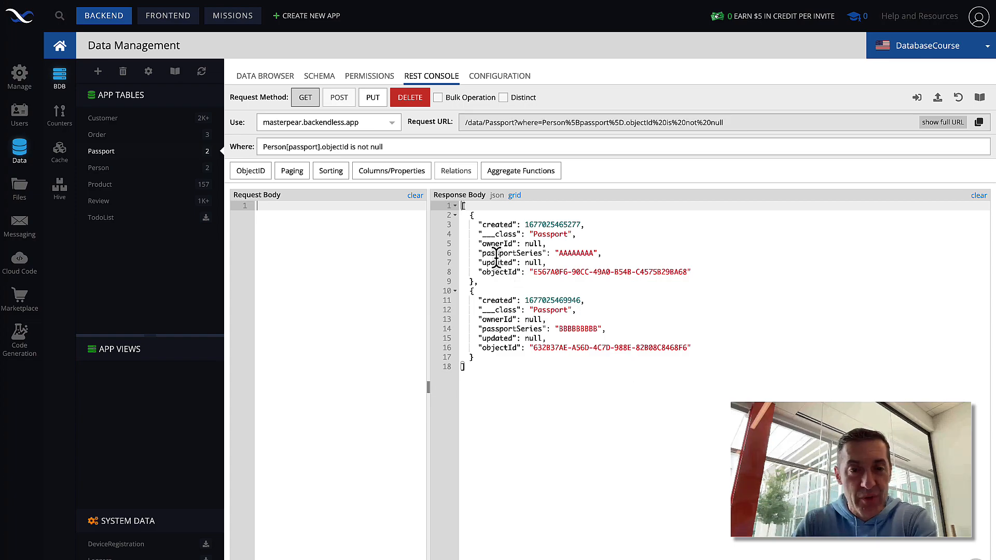
click(399, 176)
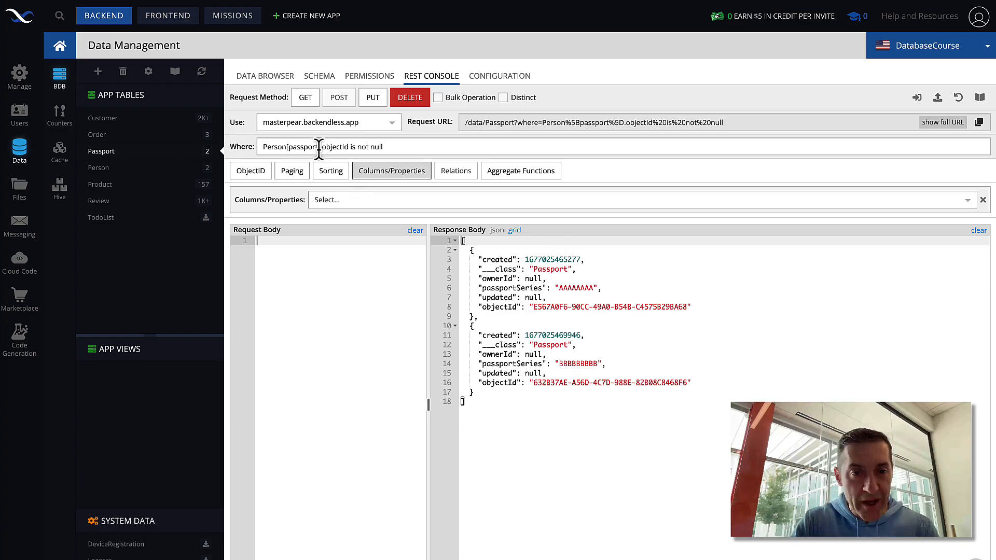
Step: Add Person[passport].name and * as the query's returned properties
drag(318, 147, 263, 147)
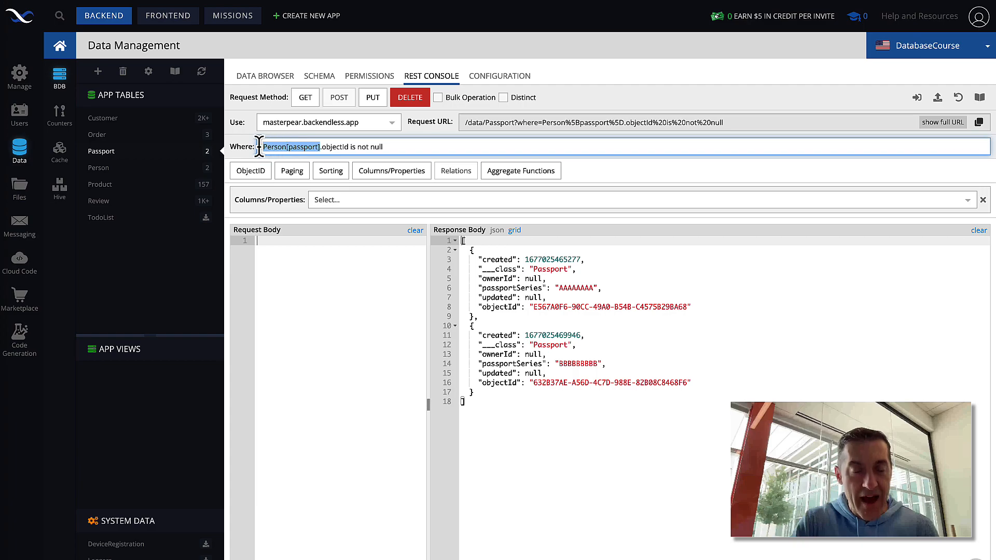
click(306, 147)
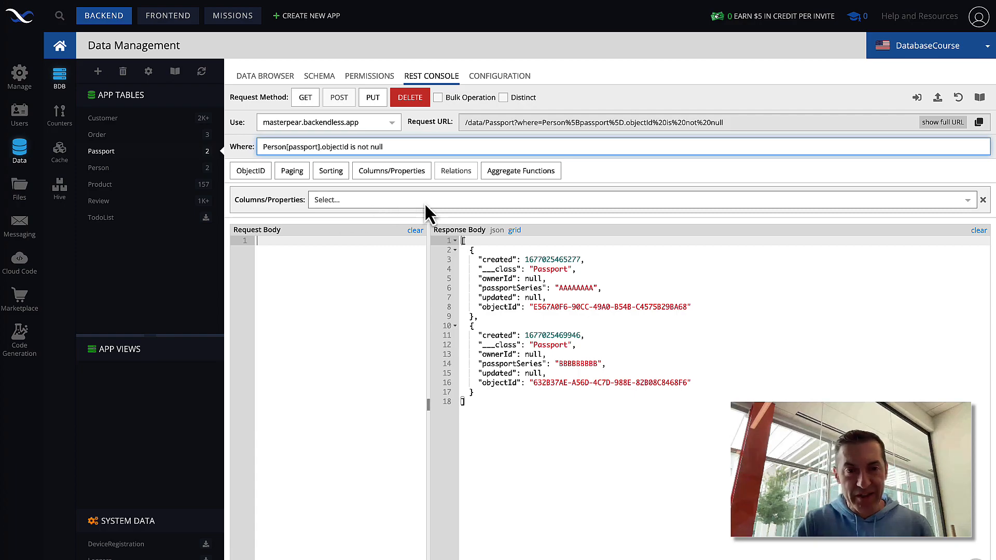
click(395, 204)
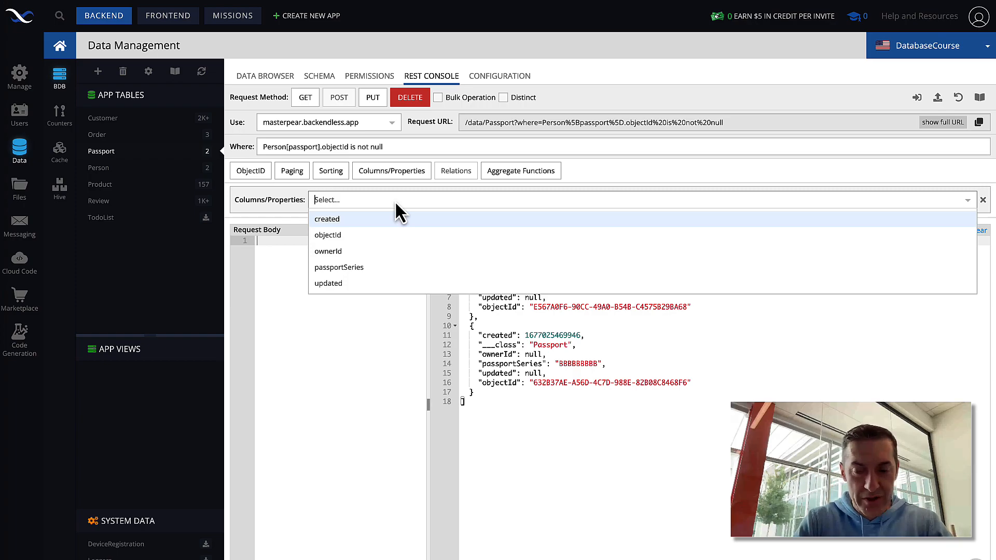
text(Person[passport].)
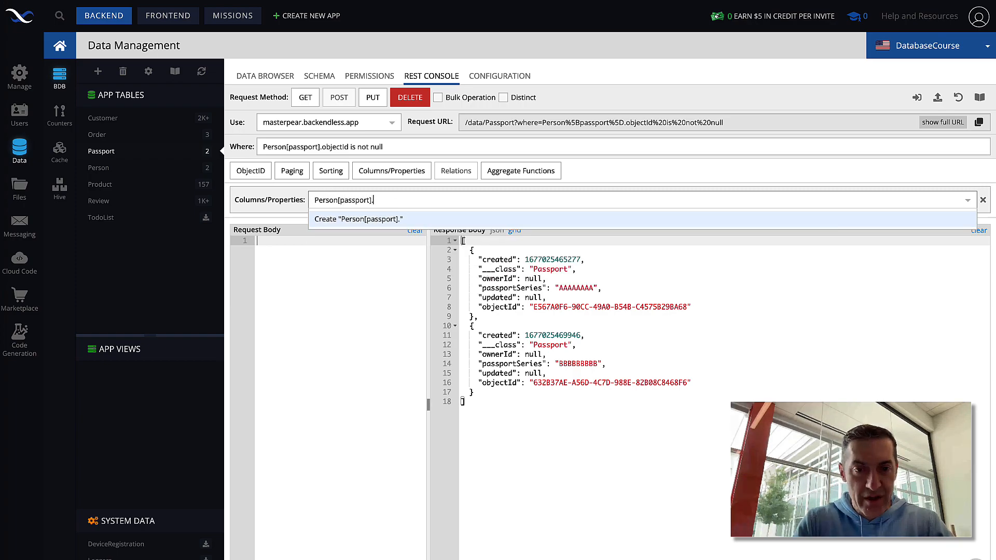
text(name)
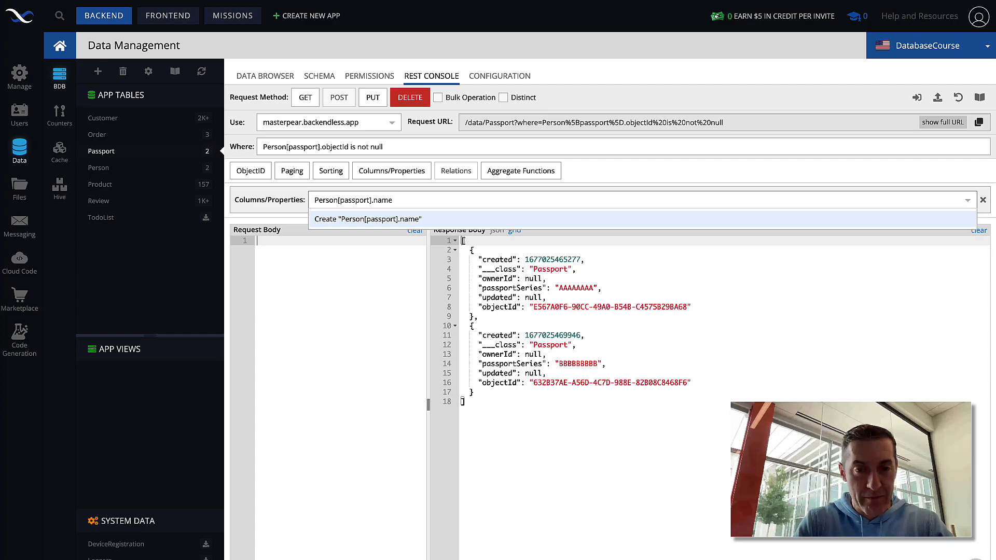
key(Return)
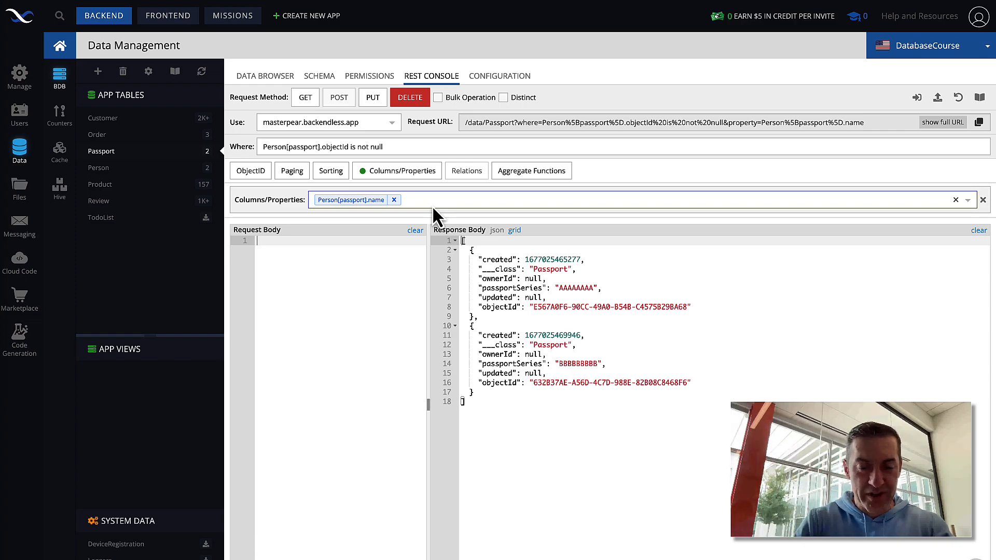
text(*)
key(Return)
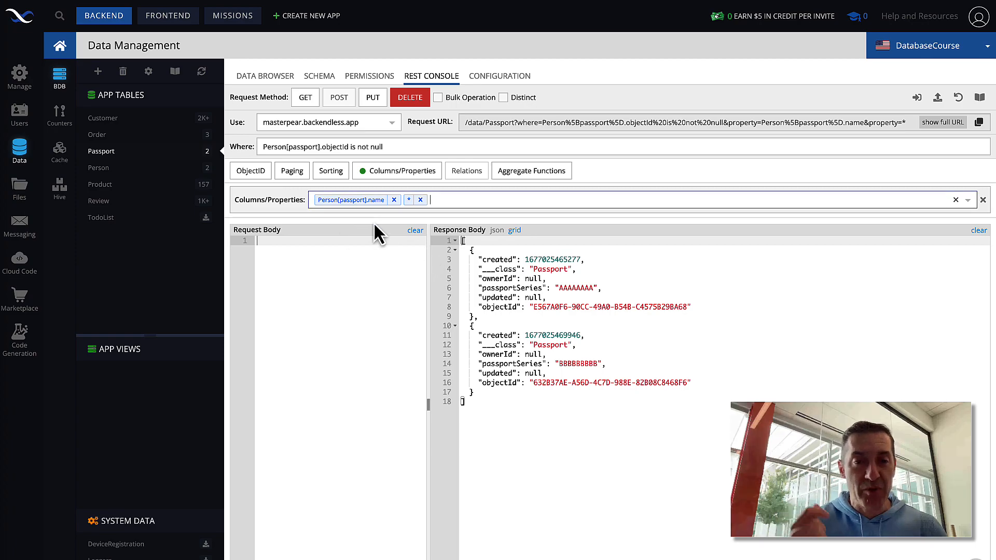
click(306, 98)
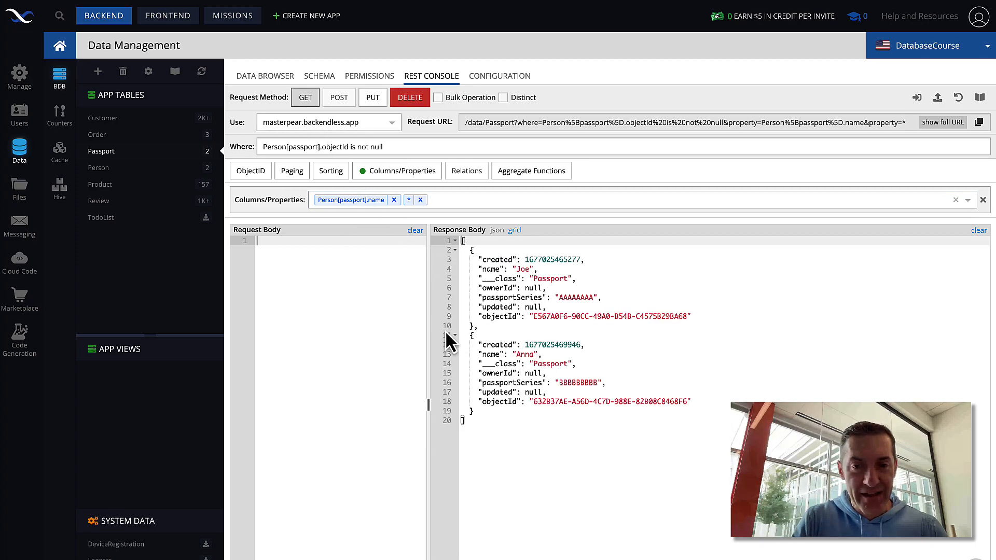
drag(470, 419, 442, 249)
click(576, 268)
drag(552, 269, 468, 268)
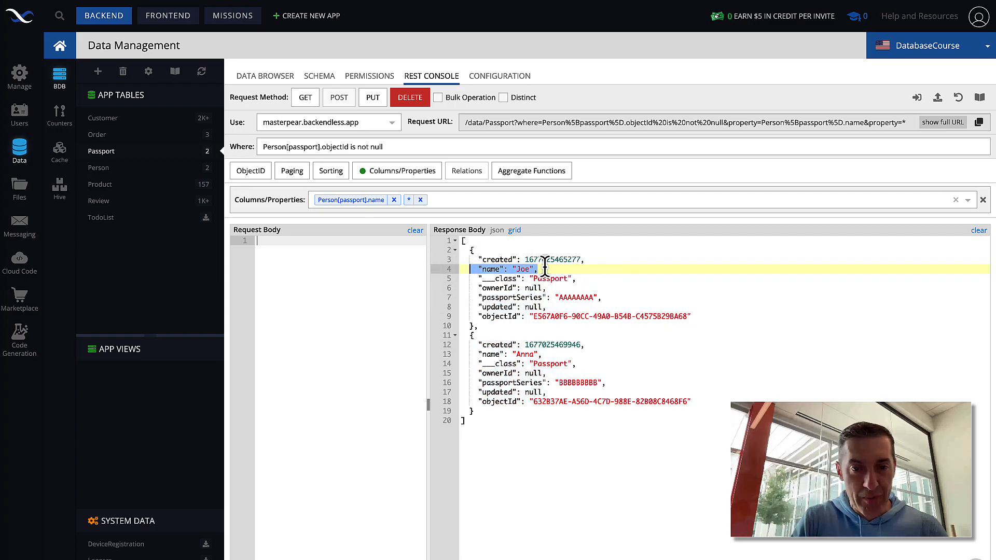
click(373, 203)
click(421, 202)
text(passp)
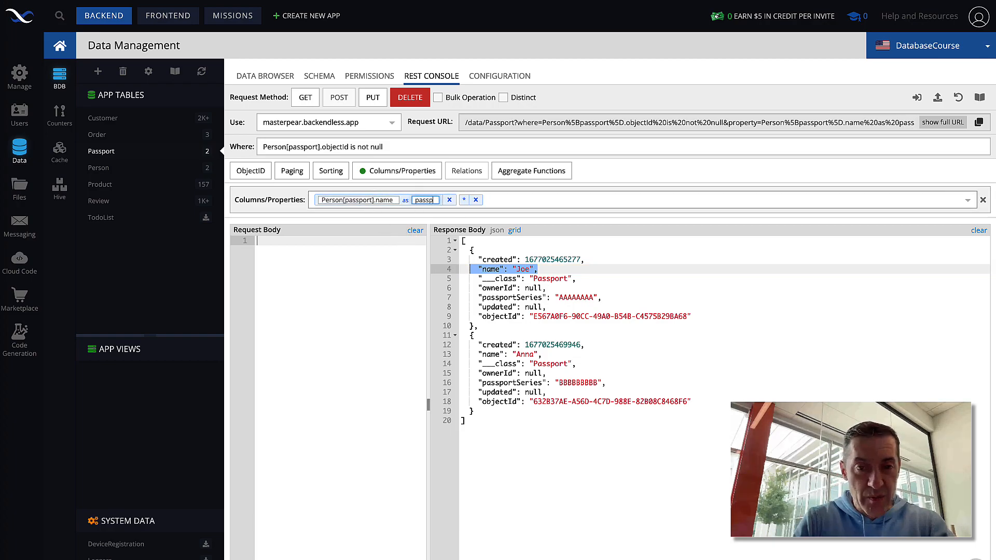
text(ortOwner)
key(Return)
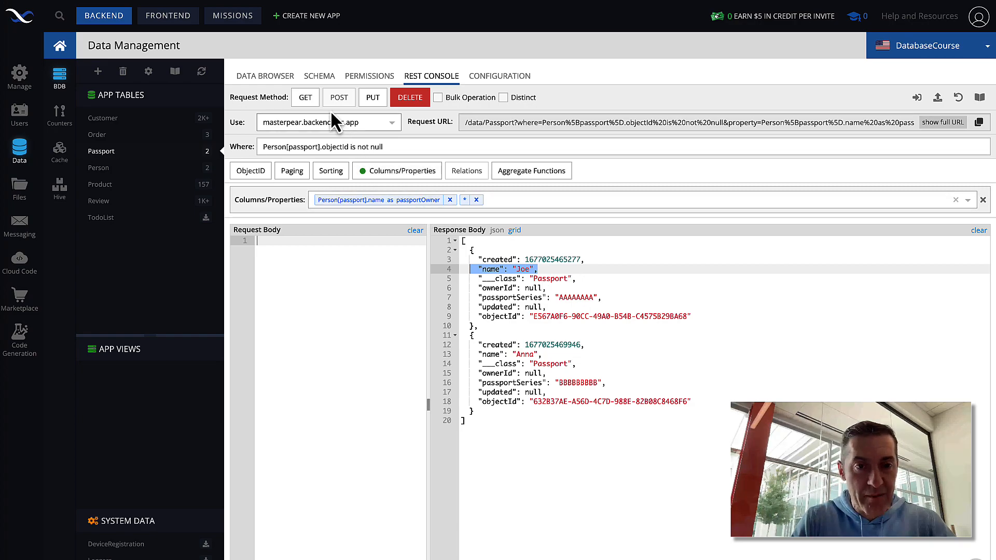
click(307, 99)
click(499, 259)
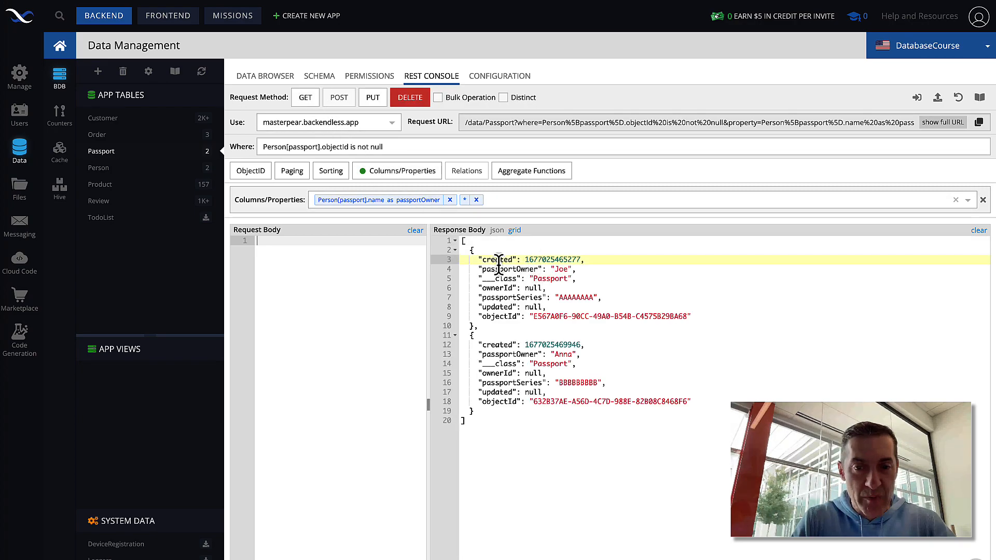
double_click(500, 269)
drag(692, 317, 461, 260)
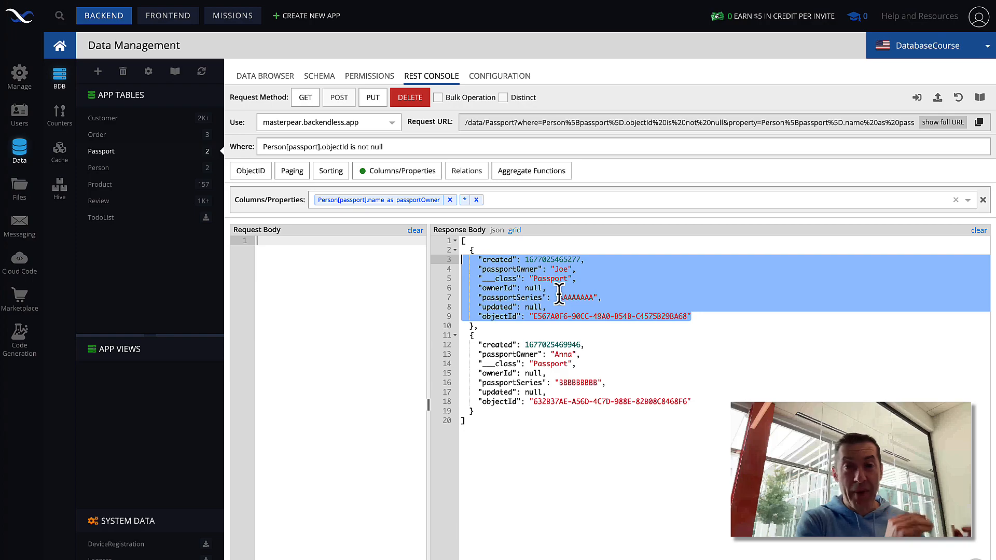
click(477, 200)
click(306, 98)
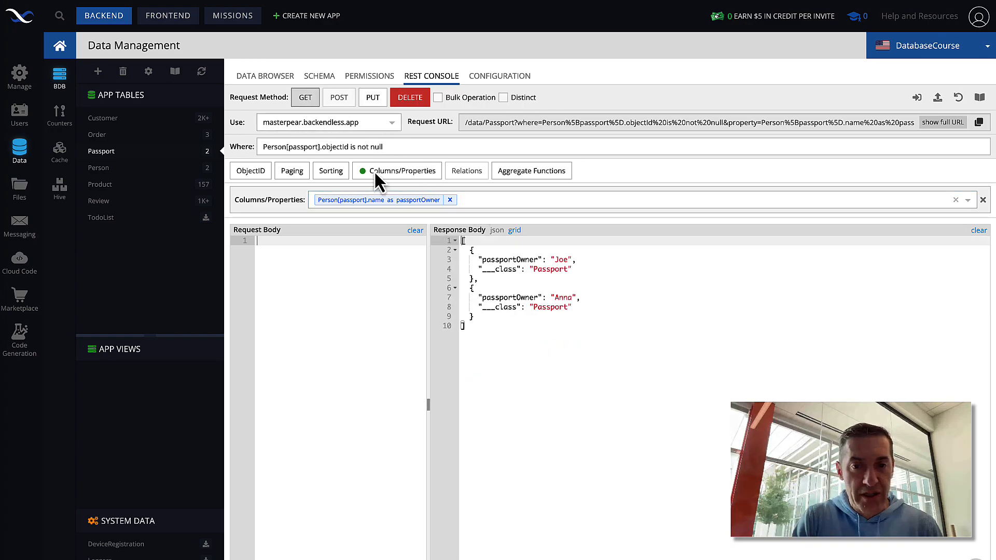
drag(585, 260, 458, 261)
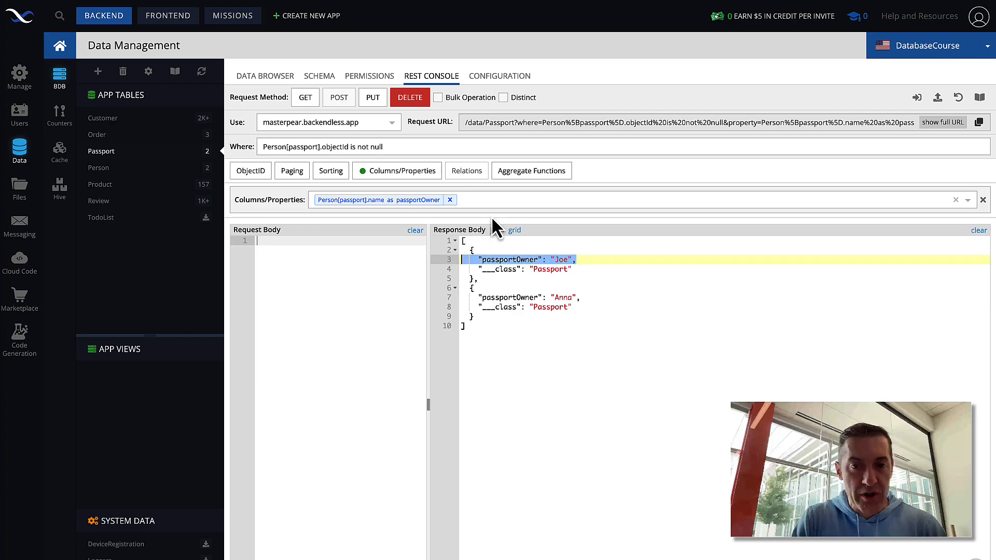
click(494, 201)
text(*)
key(Return)
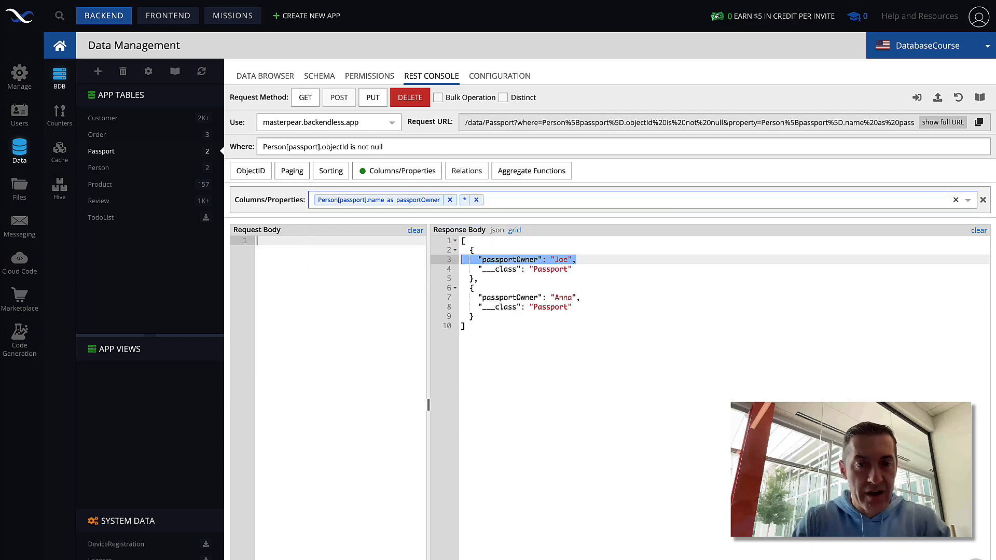
click(306, 98)
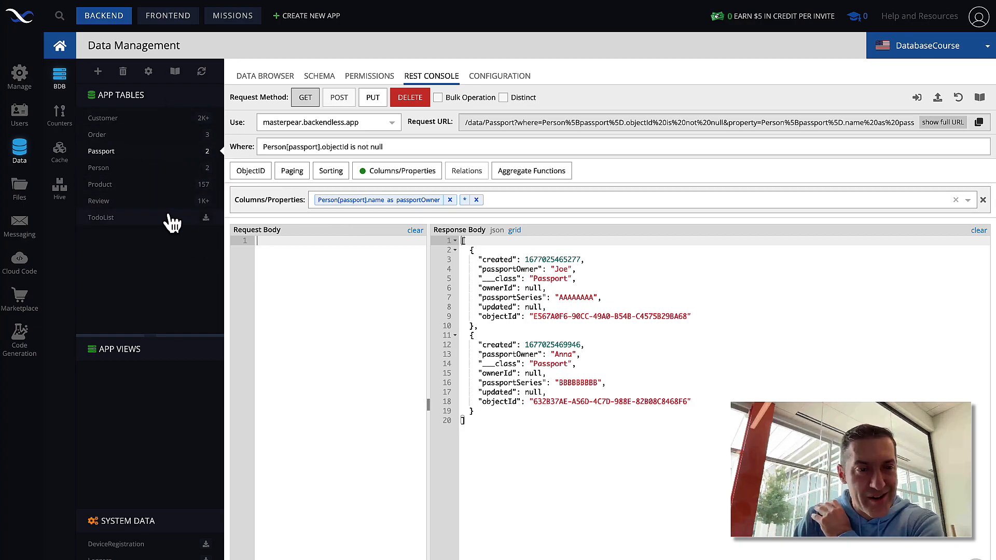
Step: Start a new column named review in the Person table's schema
click(135, 170)
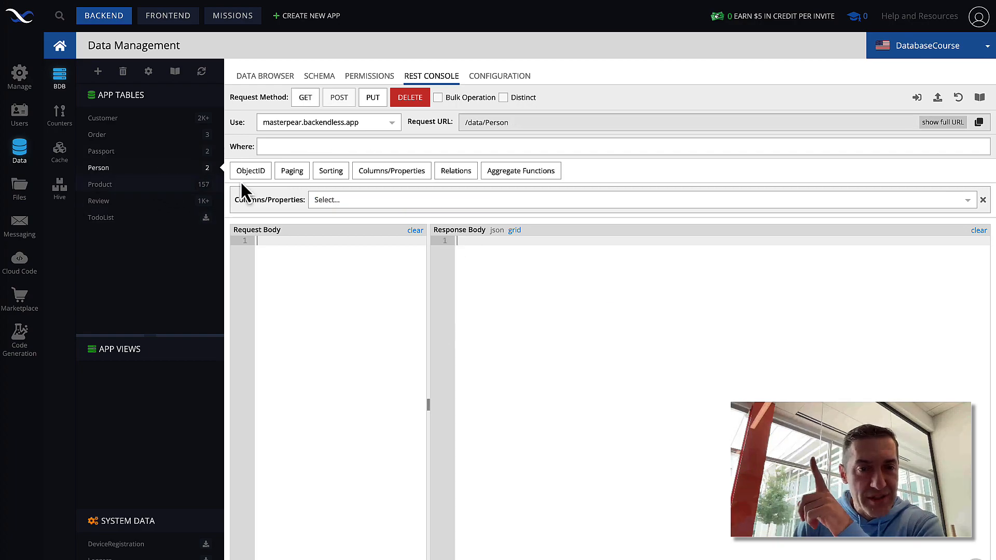
click(317, 78)
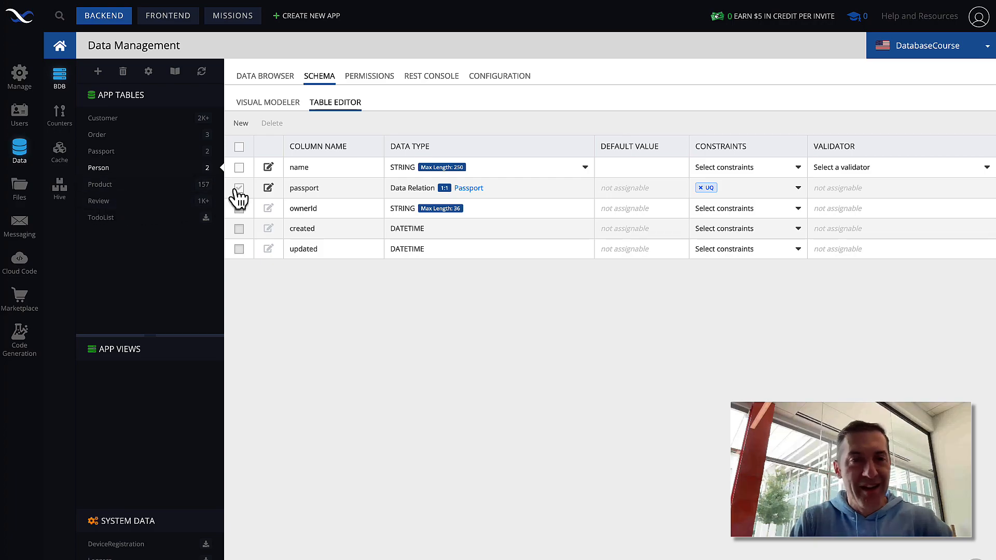
click(242, 124)
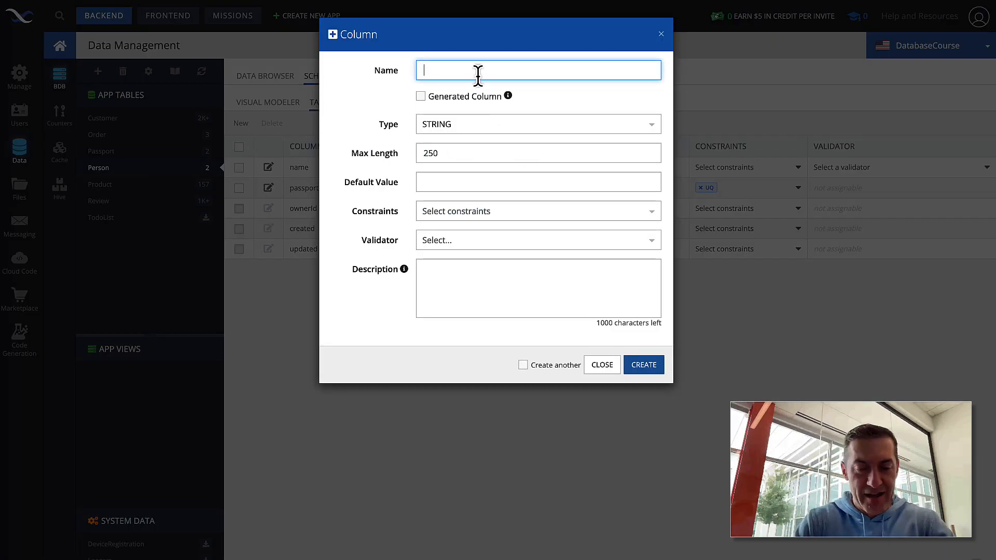
text(reviews)
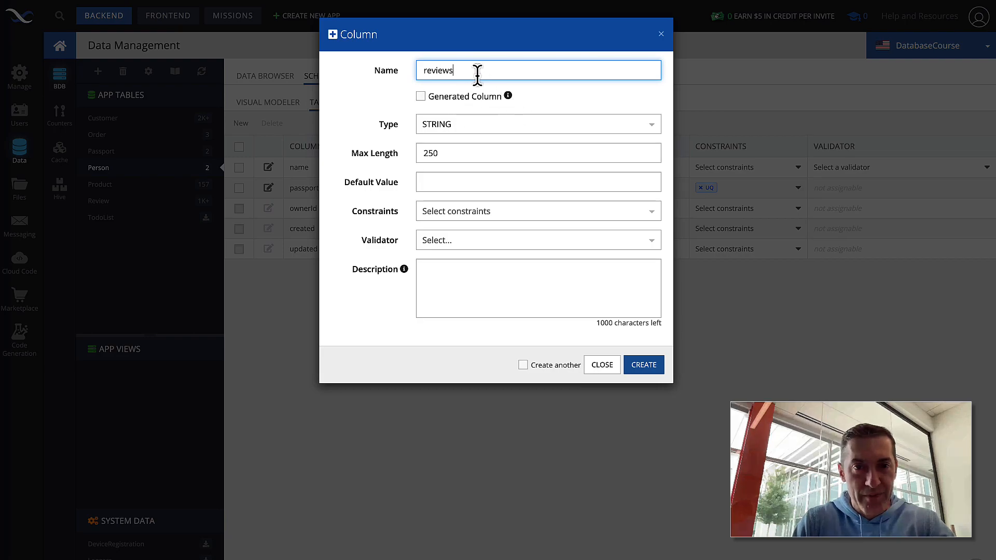
key(BackSpace)
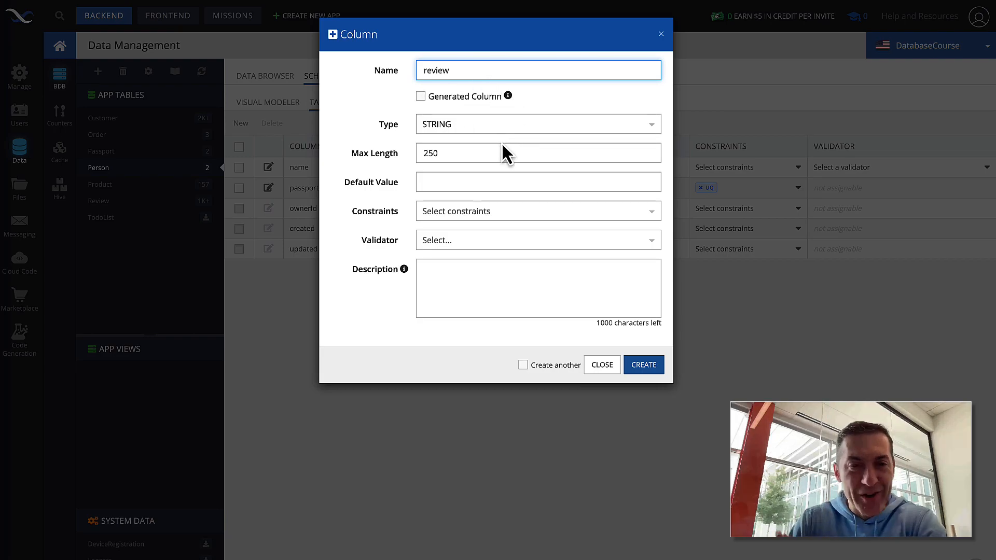
Step: Make review a data object relationship to the Review table and create it
click(475, 128)
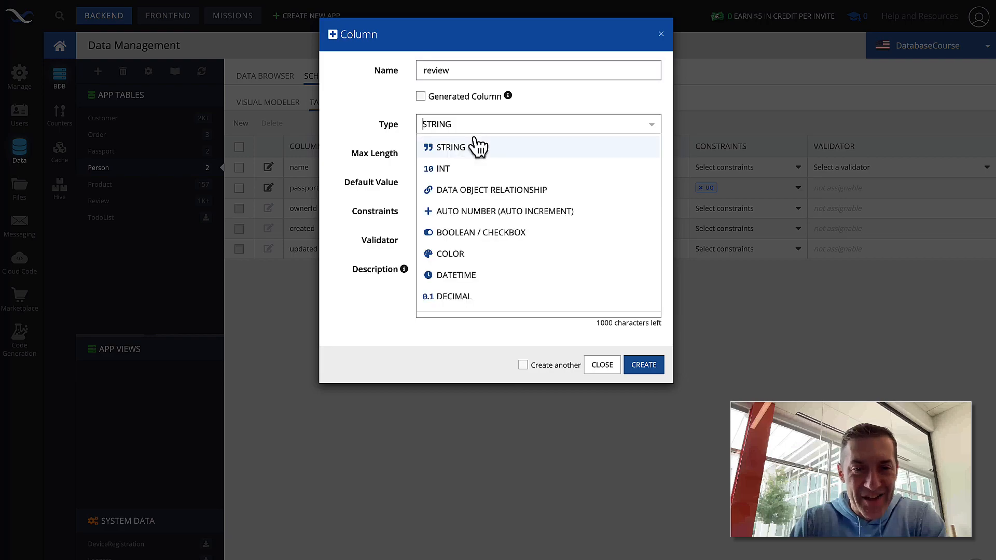
click(497, 189)
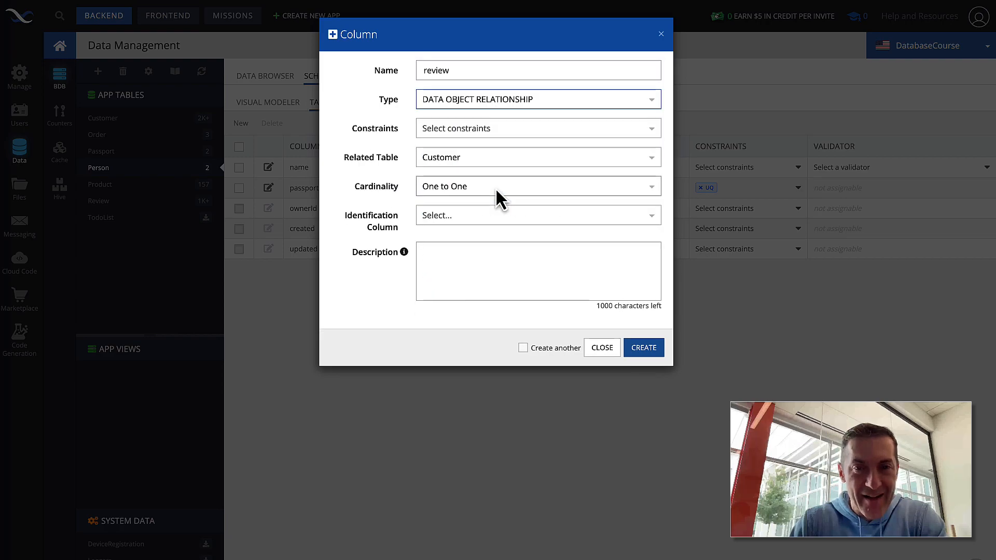
click(480, 157)
click(470, 326)
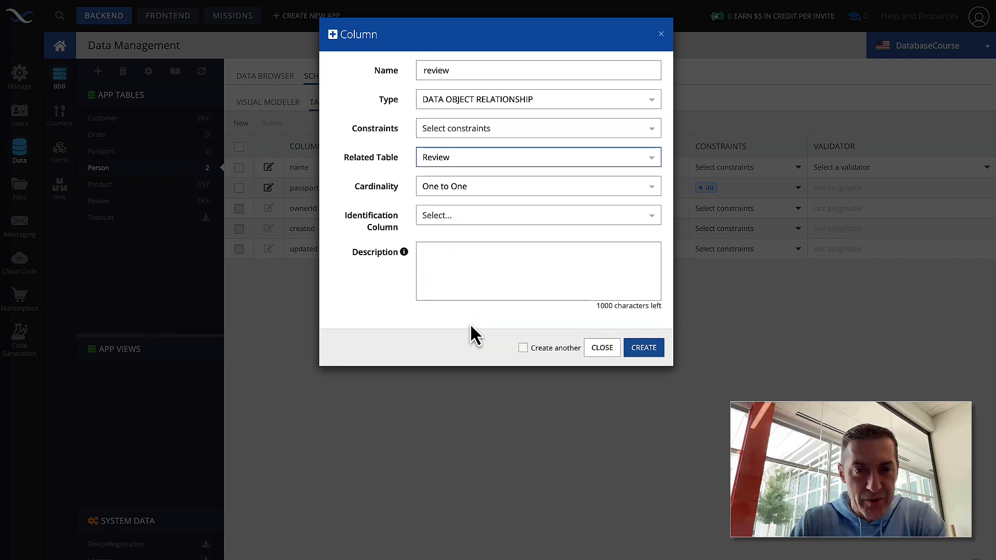
click(642, 351)
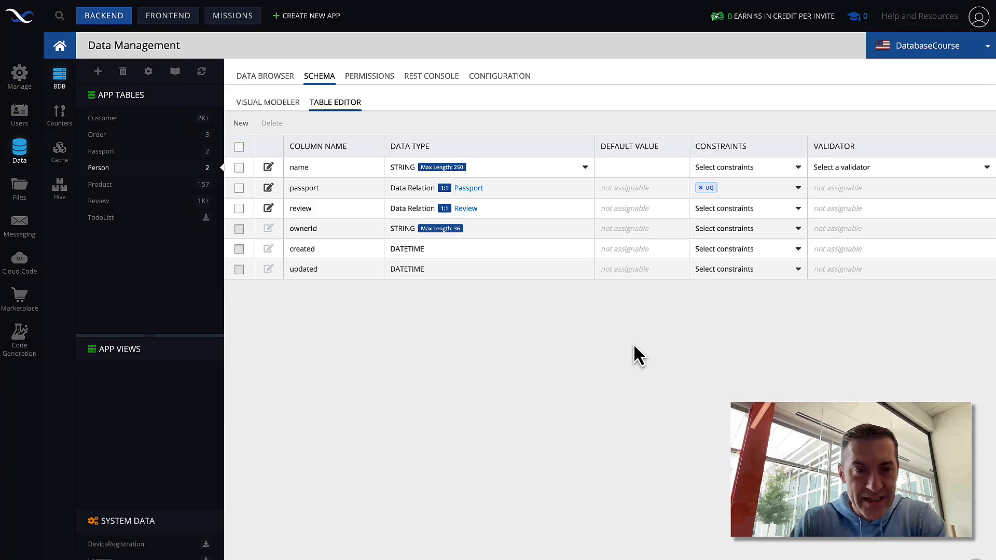
click(270, 78)
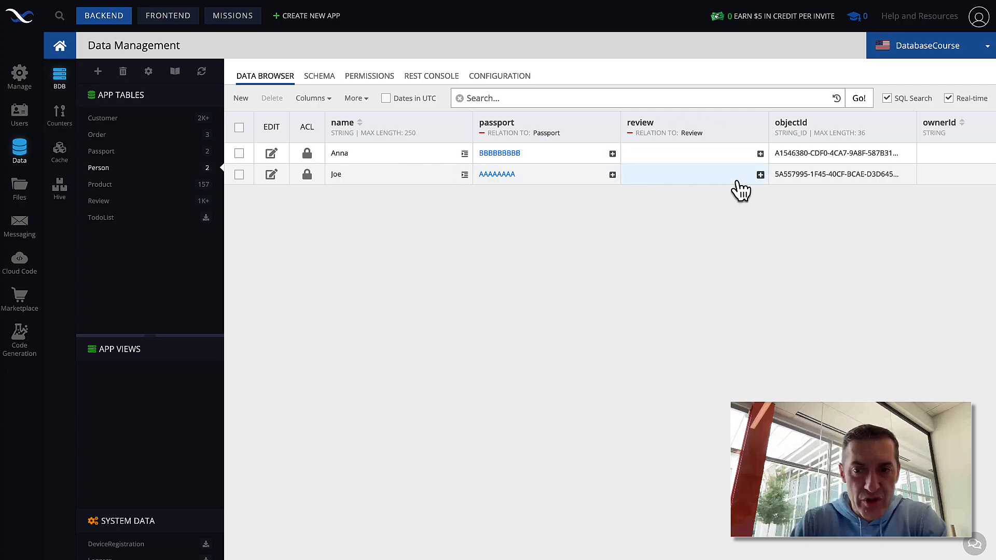
click(760, 175)
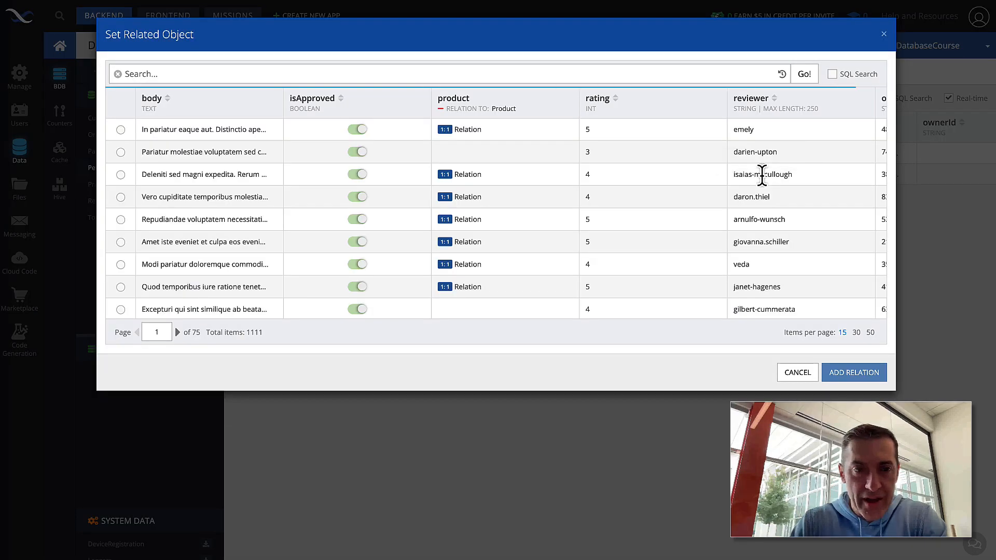
Step: Link the first review to Joe and the eighth review to Anna
click(120, 129)
click(851, 373)
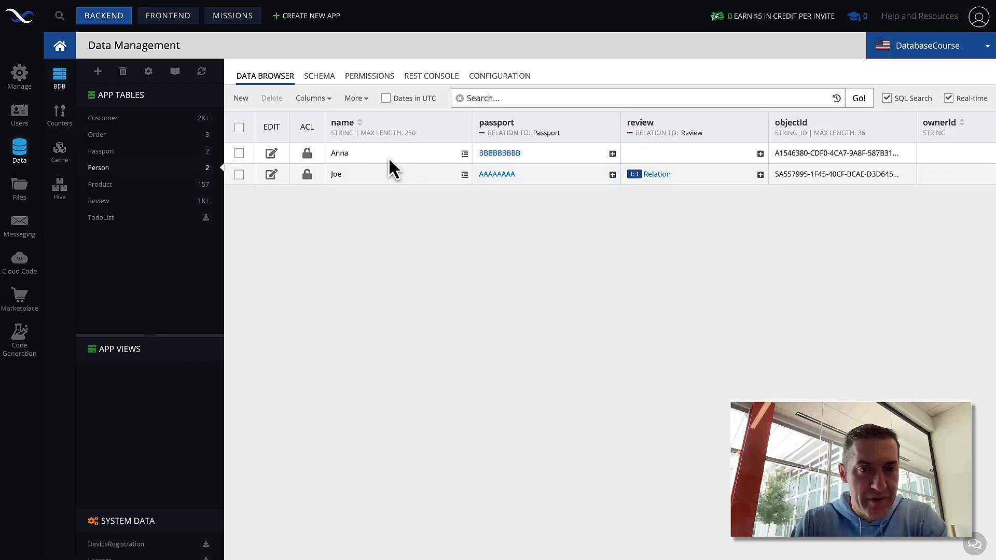
click(760, 154)
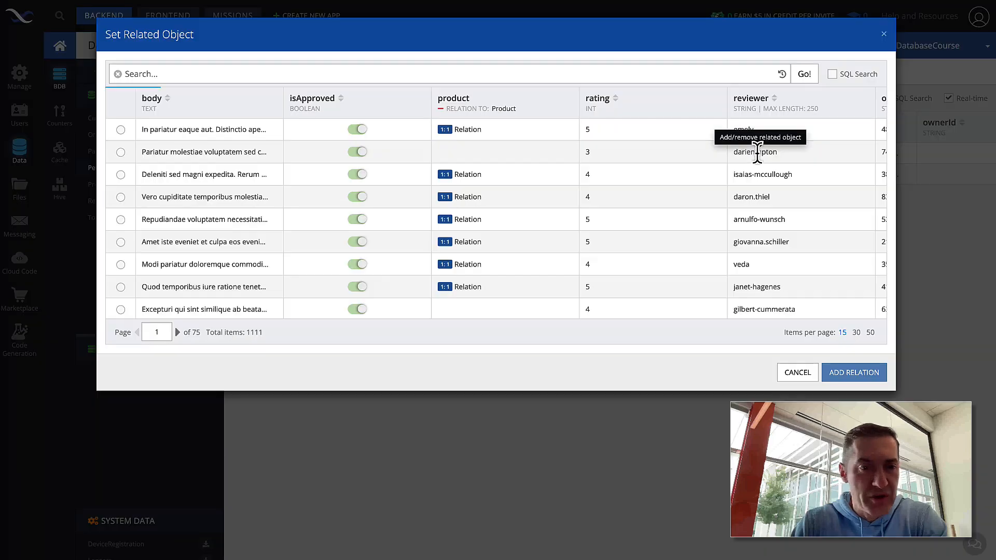
click(121, 287)
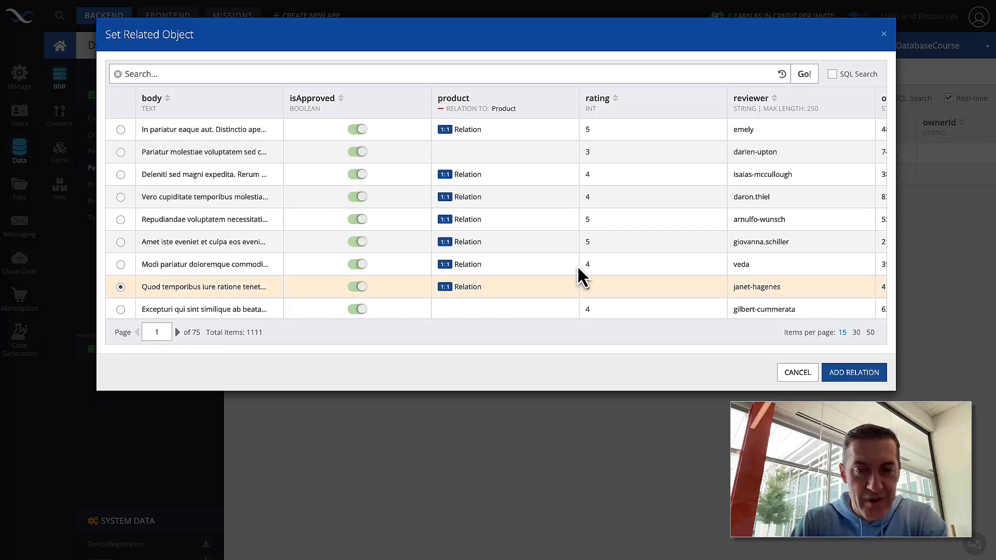
click(847, 378)
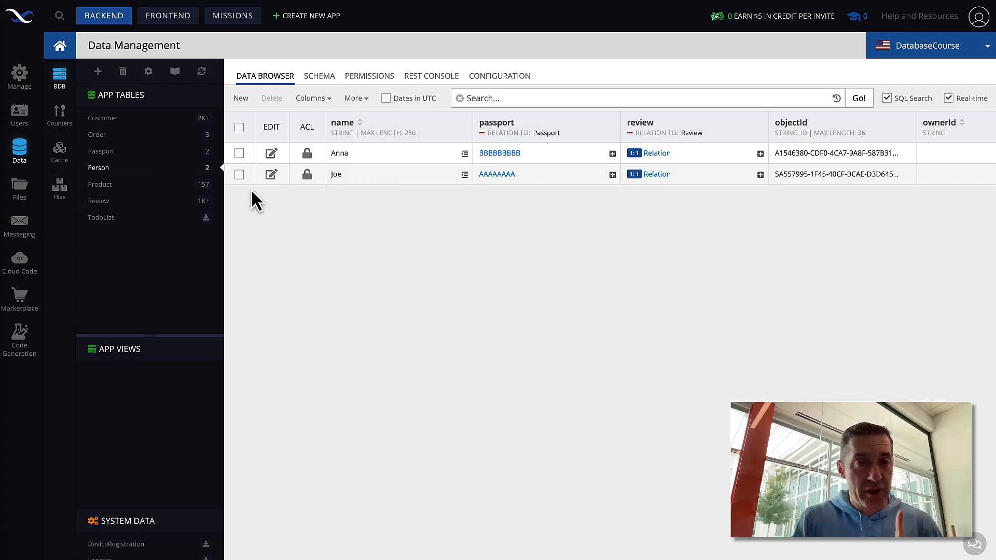
Step: Switch to the Passport table and open its REST Console at /data/Passport
click(147, 203)
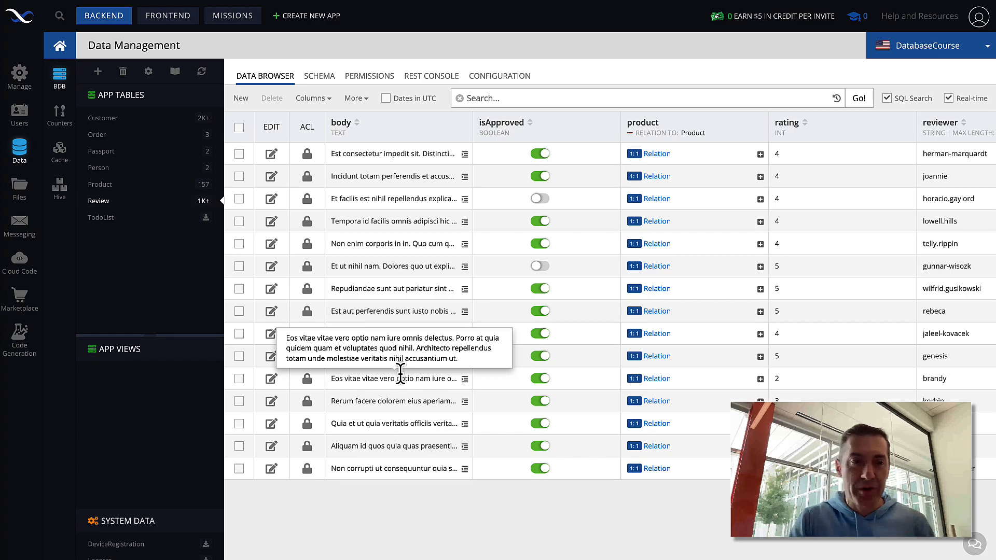
click(157, 155)
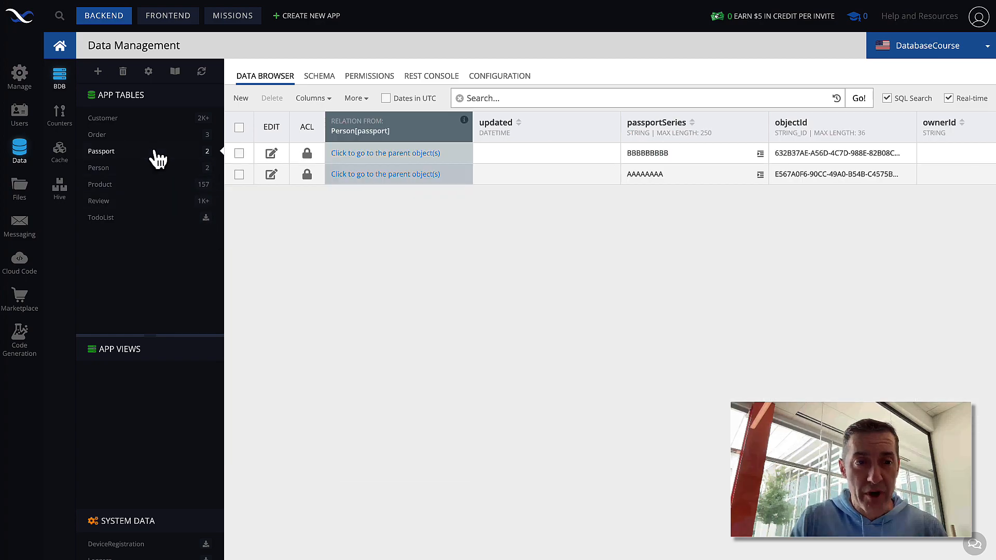
click(431, 78)
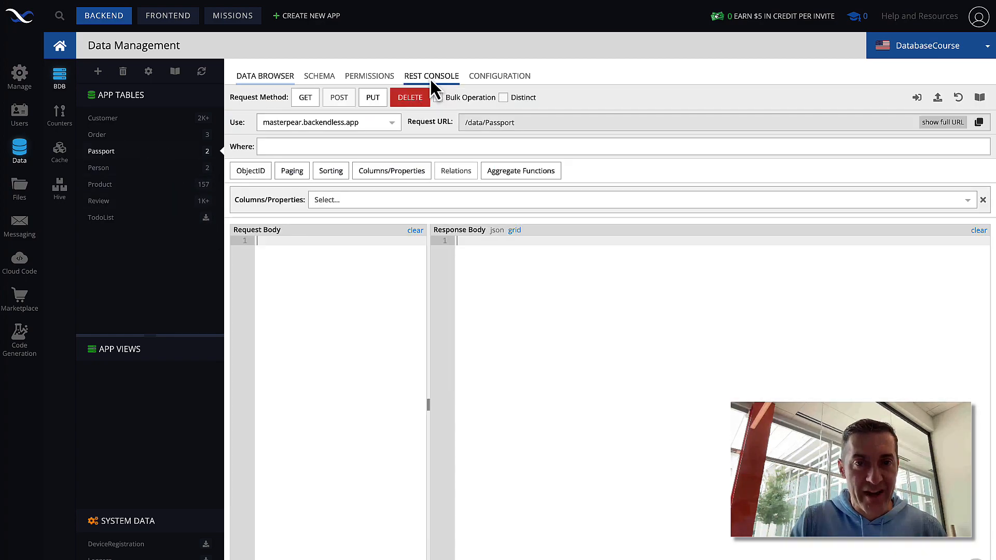
Step: Query Passport where Person[passport].name = 'Joe', removing the stray bracket and rerunning GET
click(312, 145)
text(Per)
key(BackSpace)
key(BackSpace)
key(BackSpace)
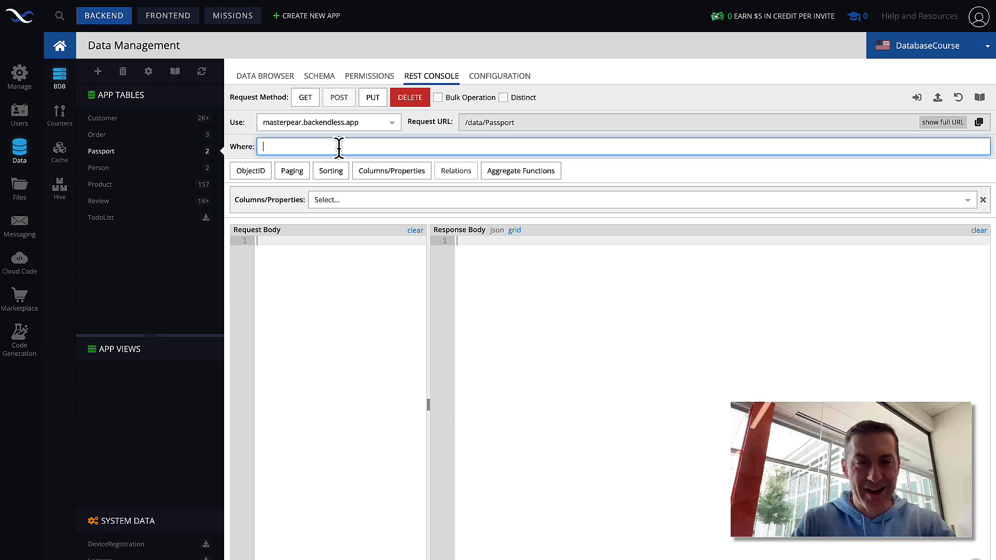
text(P)
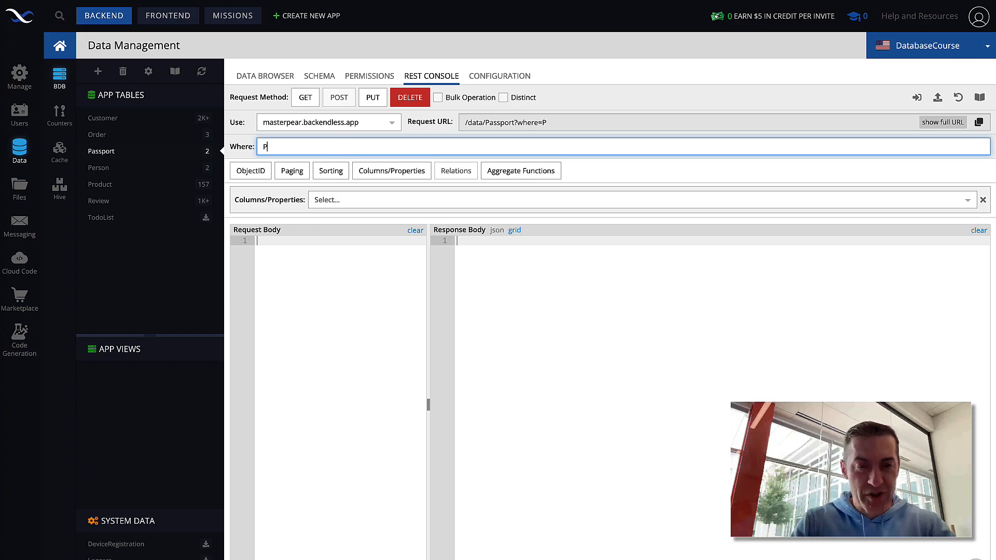
text(erson[)
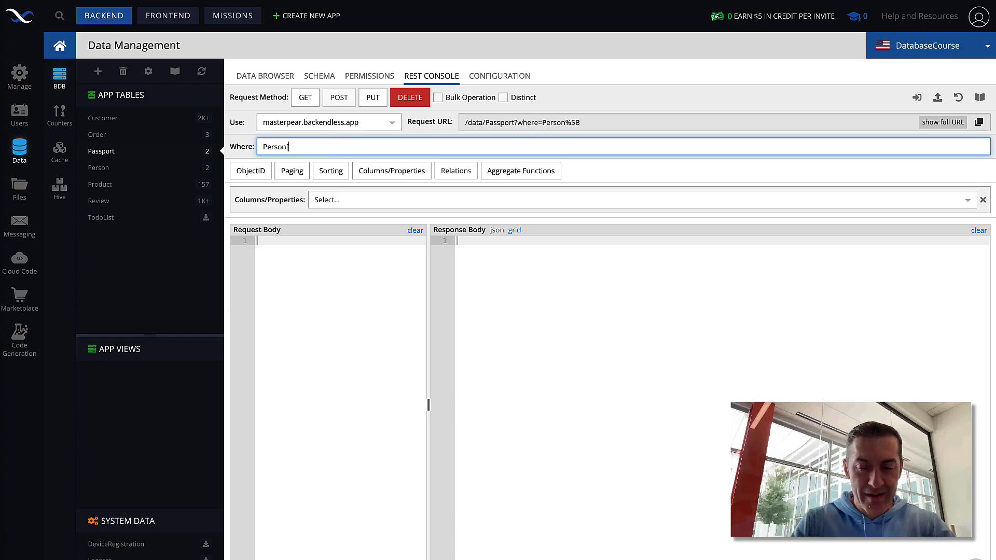
text(passport].)
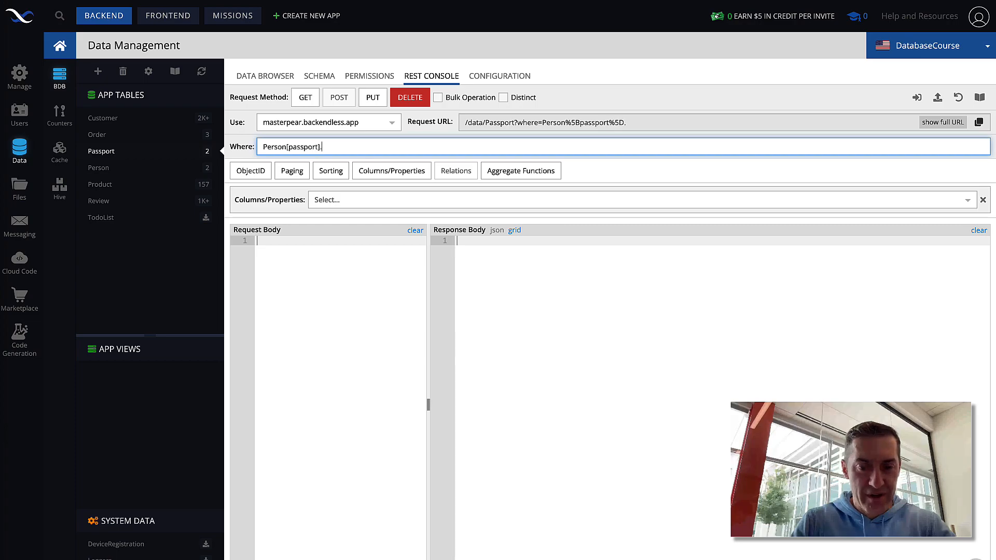
text(namee = 'Joe])
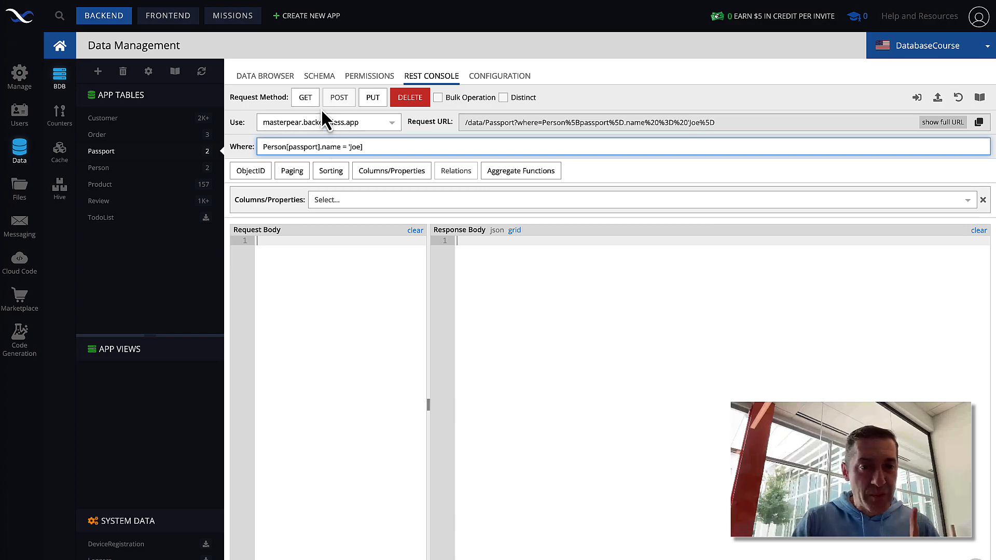
click(305, 98)
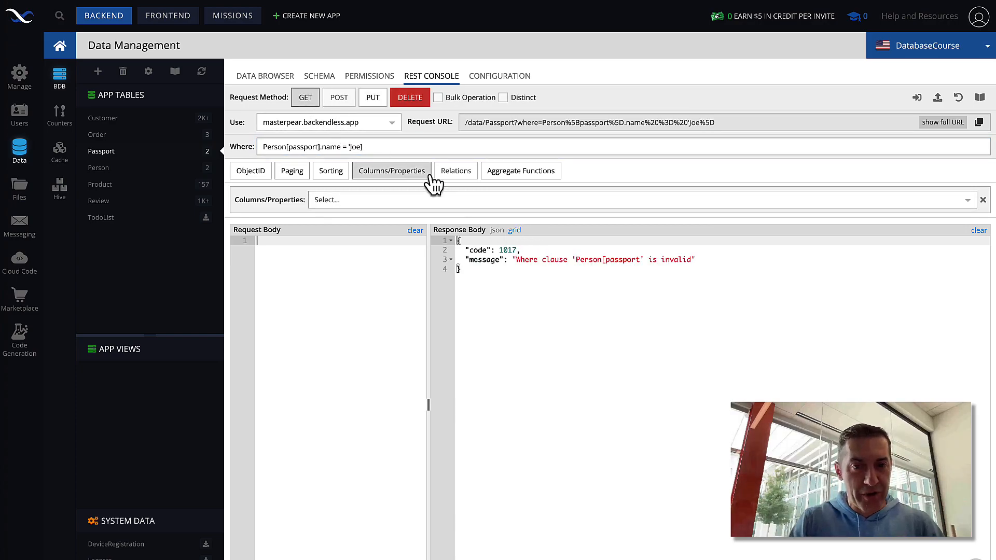
click(388, 147)
key(BackSpace)
click(301, 100)
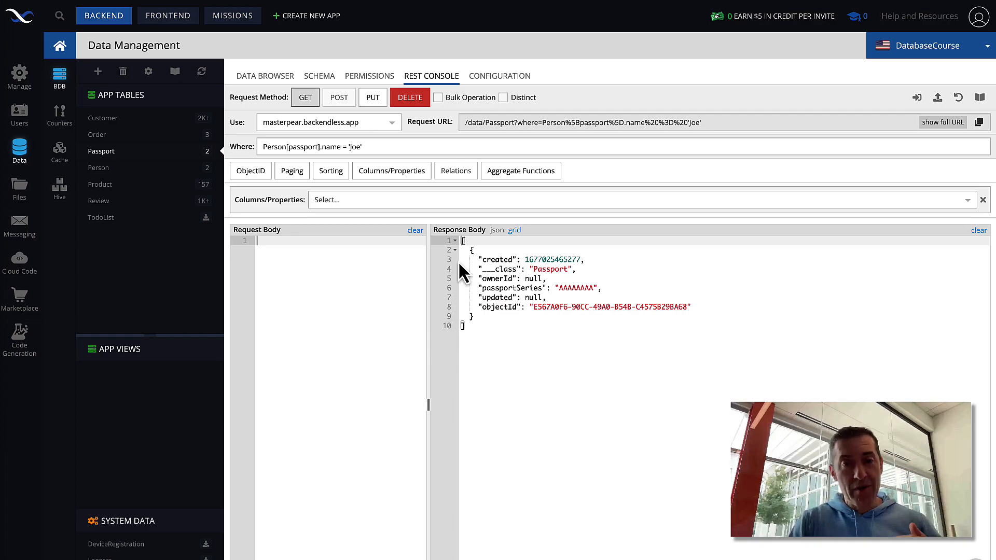
click(374, 197)
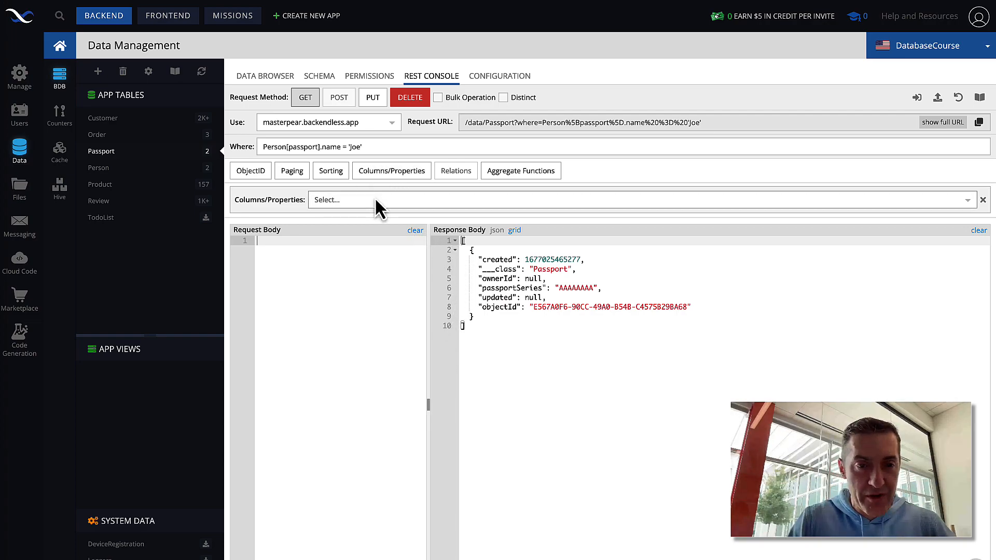
Step: Return Person[passport].name and * and rerun GET, showing "name": "Joe"
text(Per)
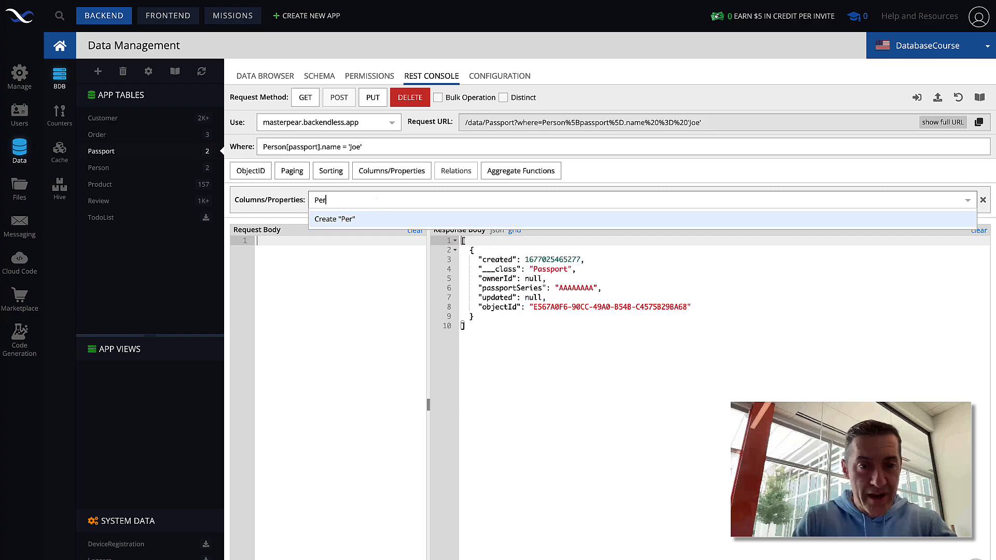
text(so)
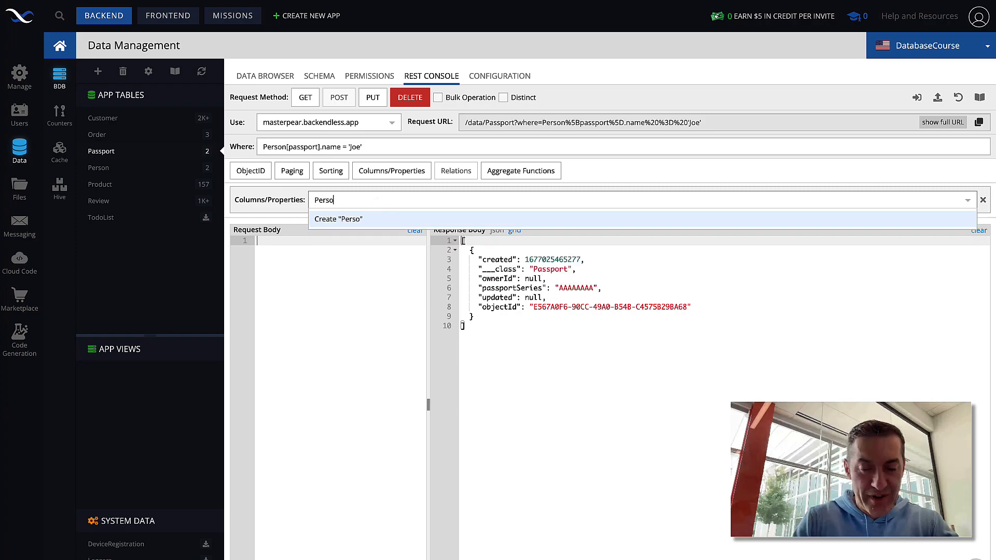
text(n[passport)
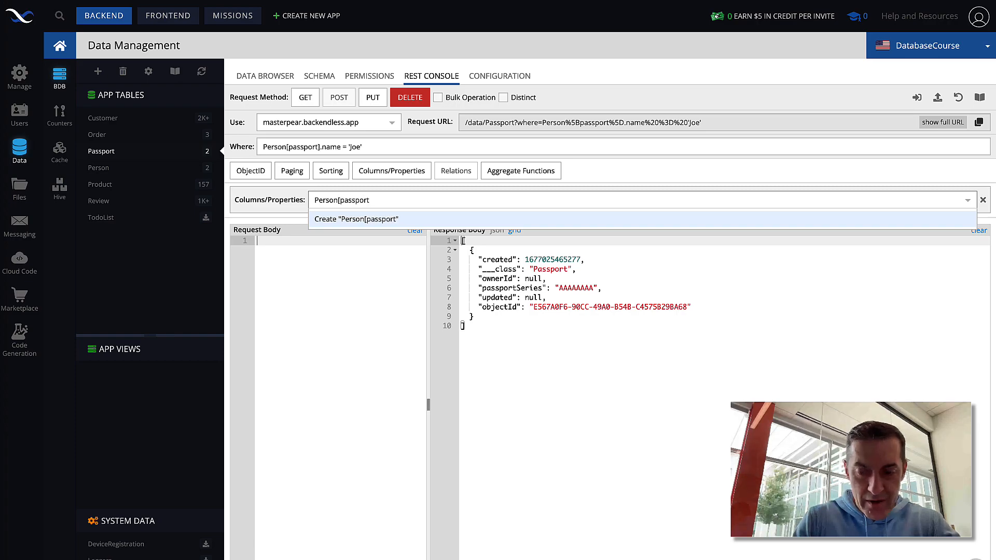
text(/.name)
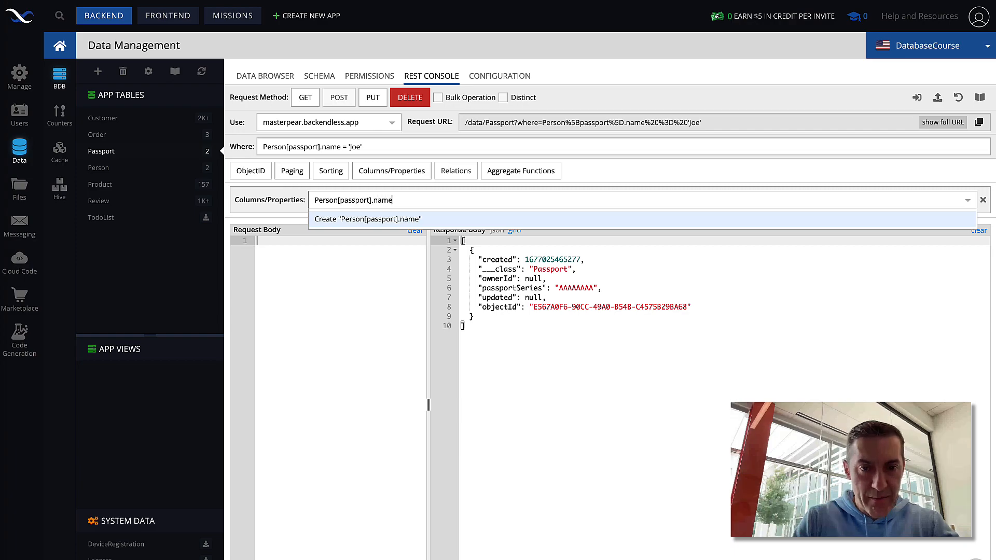
key(Return)
text(*)
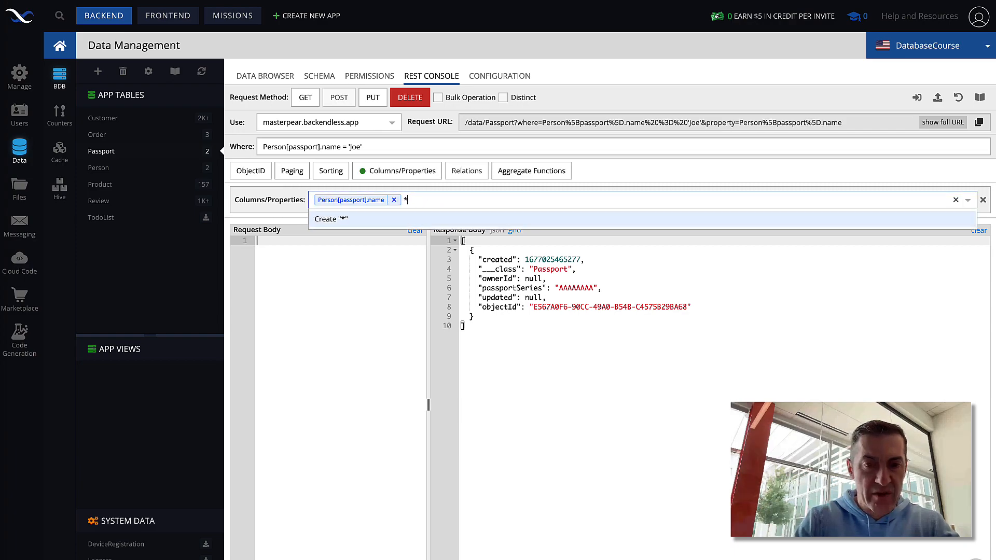
key(Return)
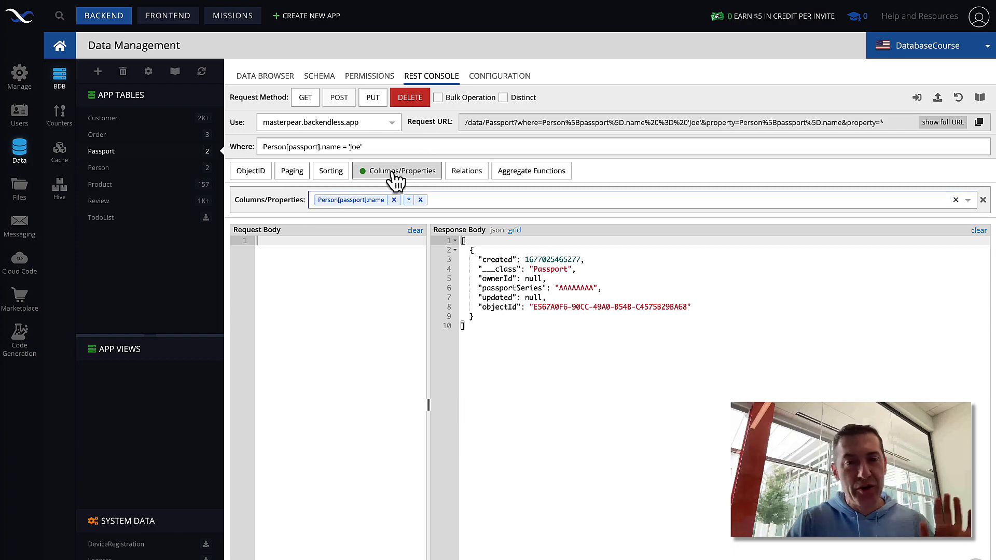
click(305, 99)
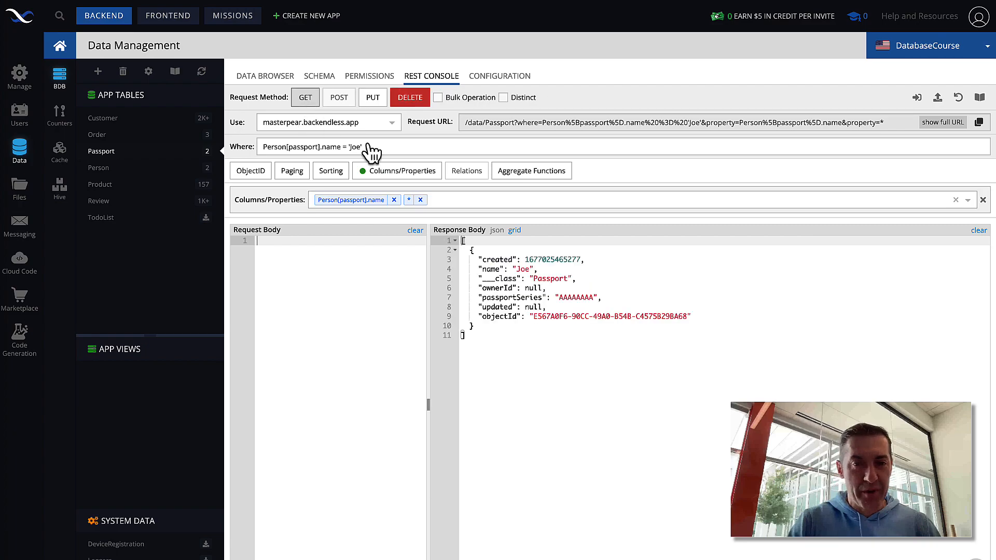
click(466, 201)
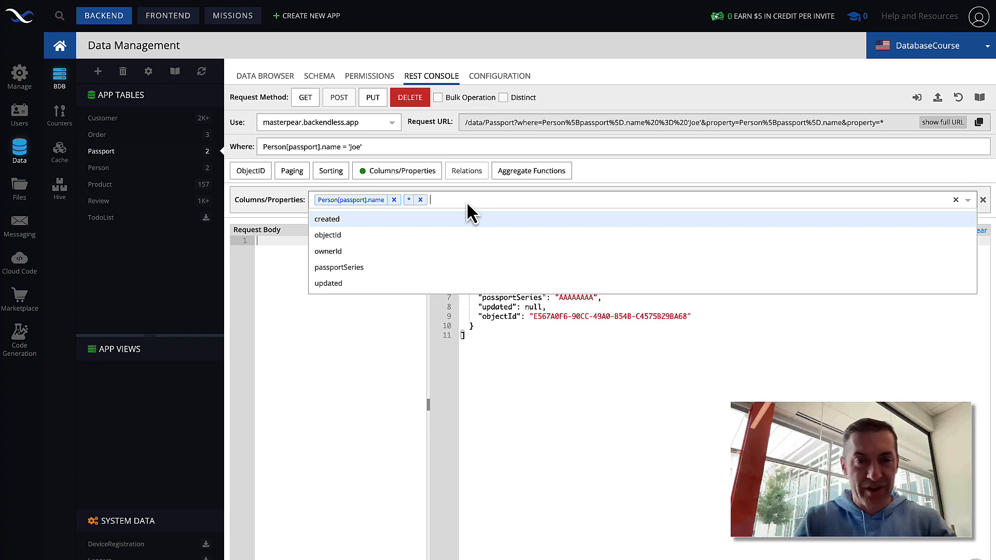
Step: Add Person[passport].review.body as a returned property, rerun the GET query, and highlight Joe's review body
text(Perso)
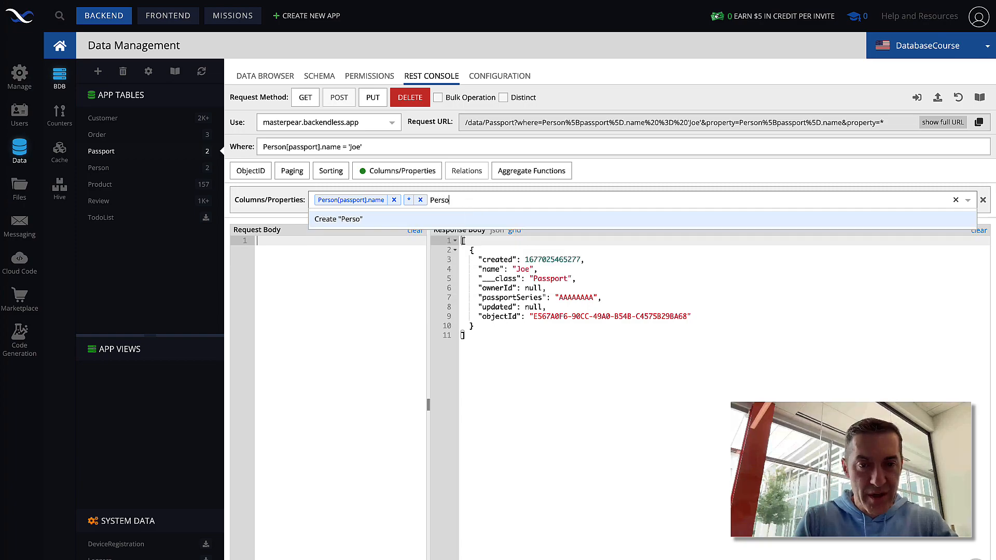
text(n[pass)
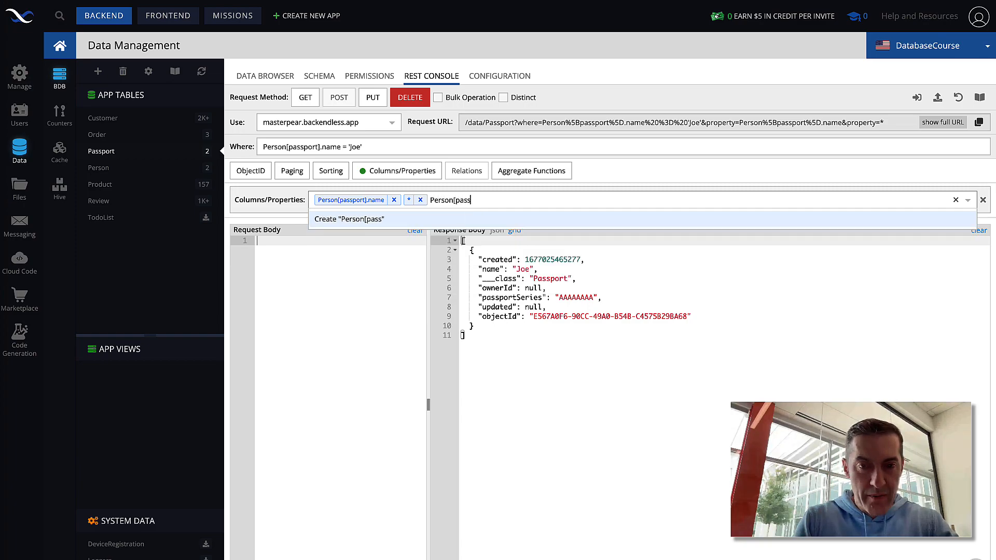
text(port])
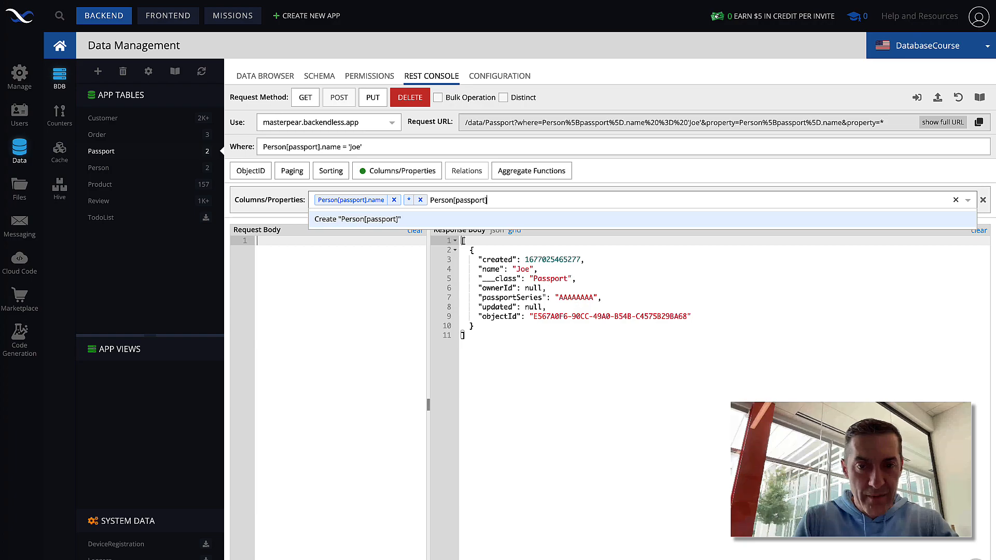
text(.)
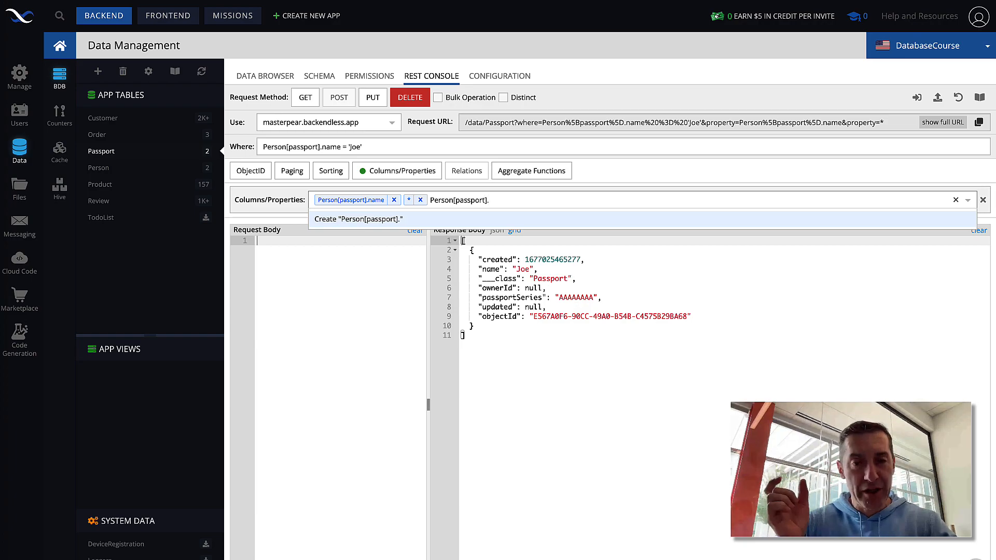
text(reciew)
key(BackSpace)
key(BackSpace)
key(BackSpace)
key(BackSpace)
text(view)
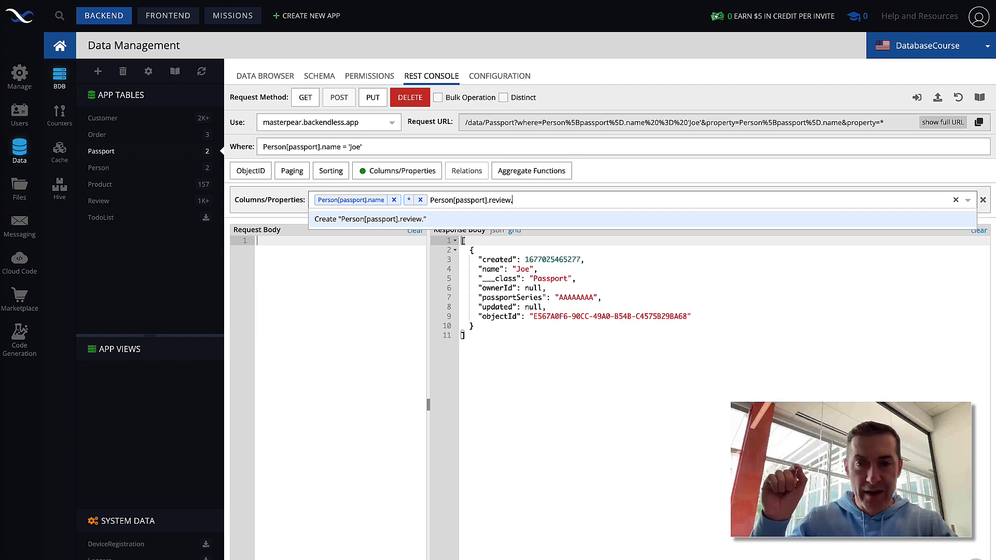
text(.body)
key(Return)
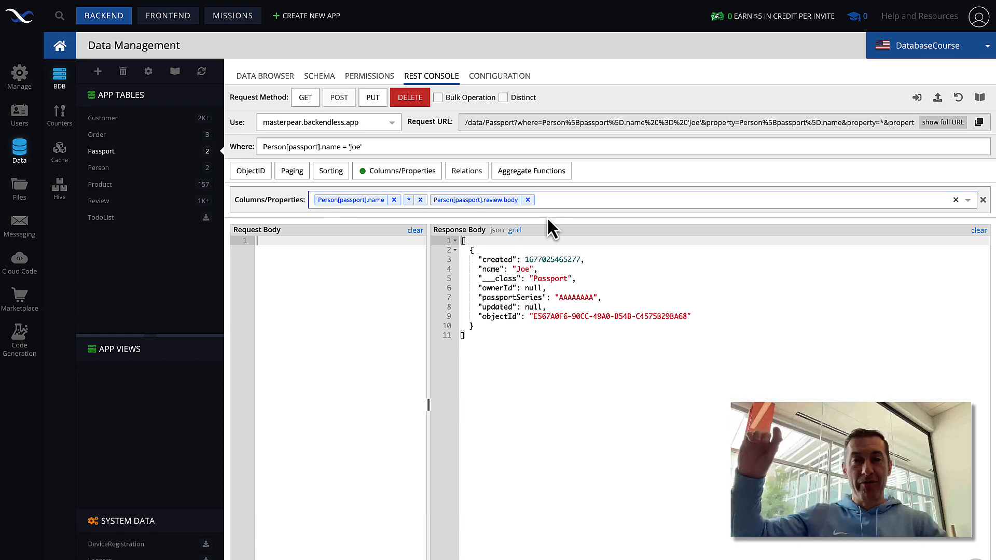
click(305, 96)
drag(470, 288, 633, 287)
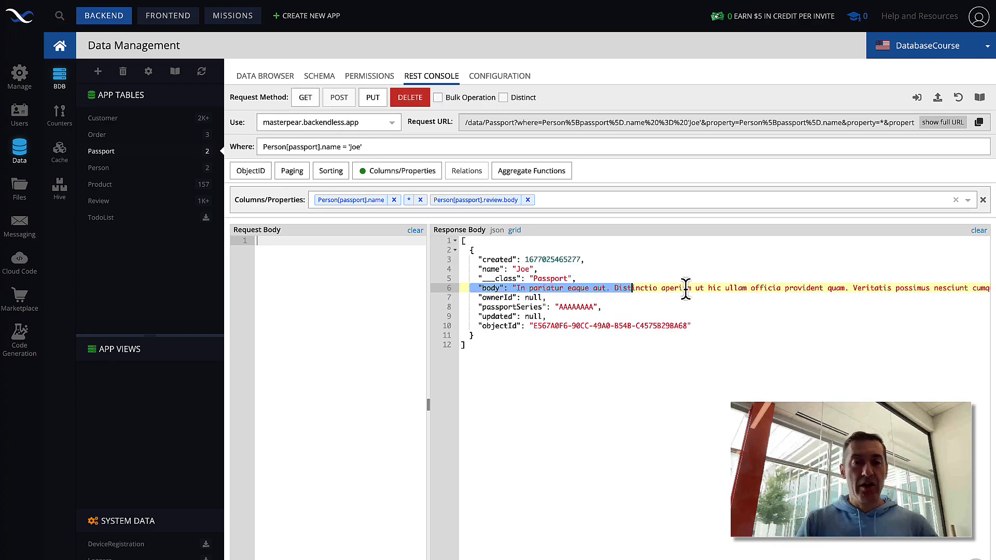